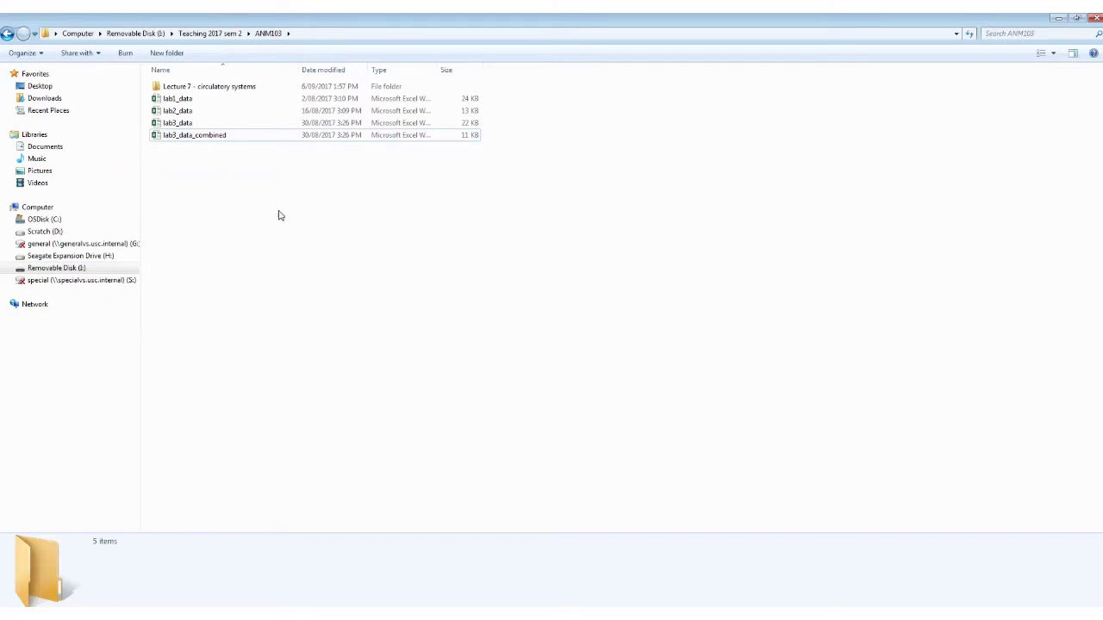
Step: Open the lab3_data_combined workbook from the ANM103 folder
{"action": "left_click", "coordinate": [191, 138]}
{"action": "left_click", "coordinate": [215, 173]}
{"action": "double_click", "coordinate": [178, 136]}
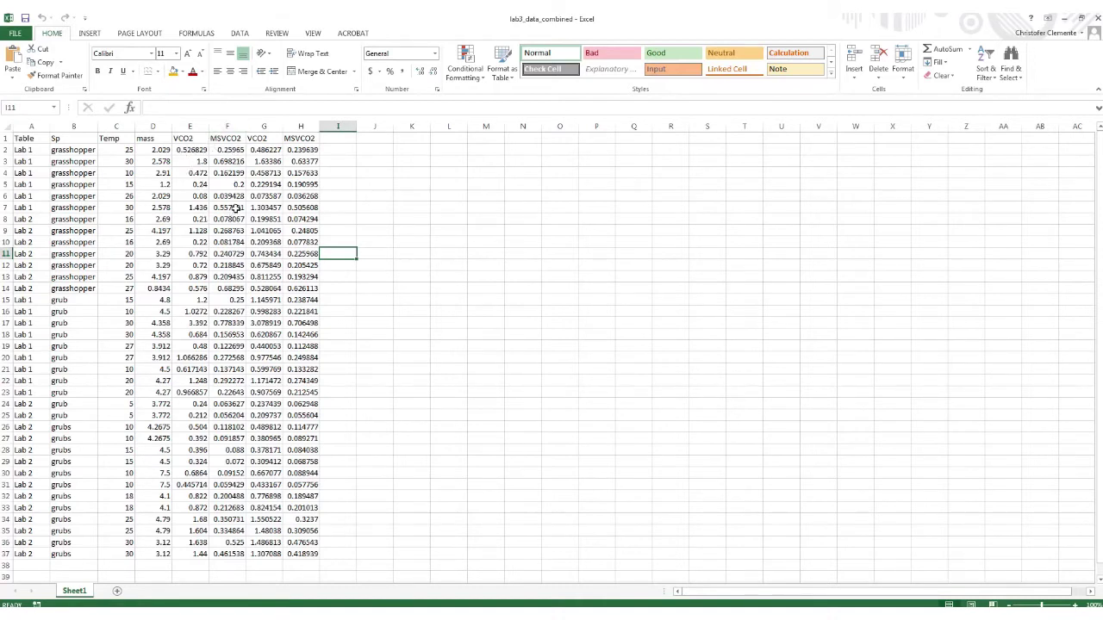
{"action": "left_click_drag", "start_coordinate": [200, 150], "coordinate": [311, 150]}
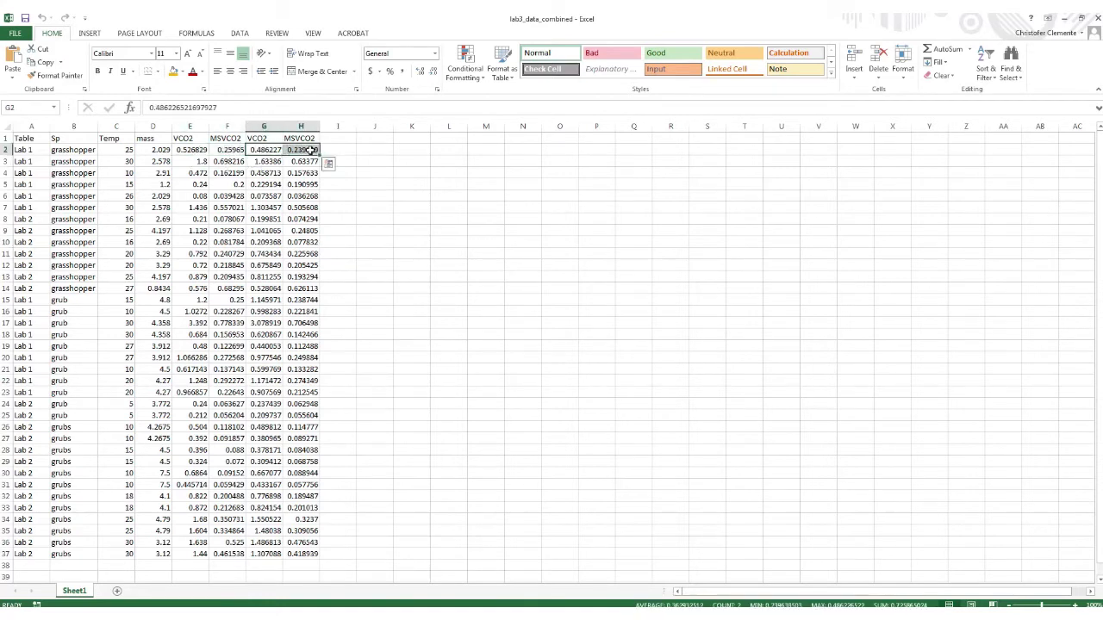
{"action": "left_click", "coordinate": [311, 149]}
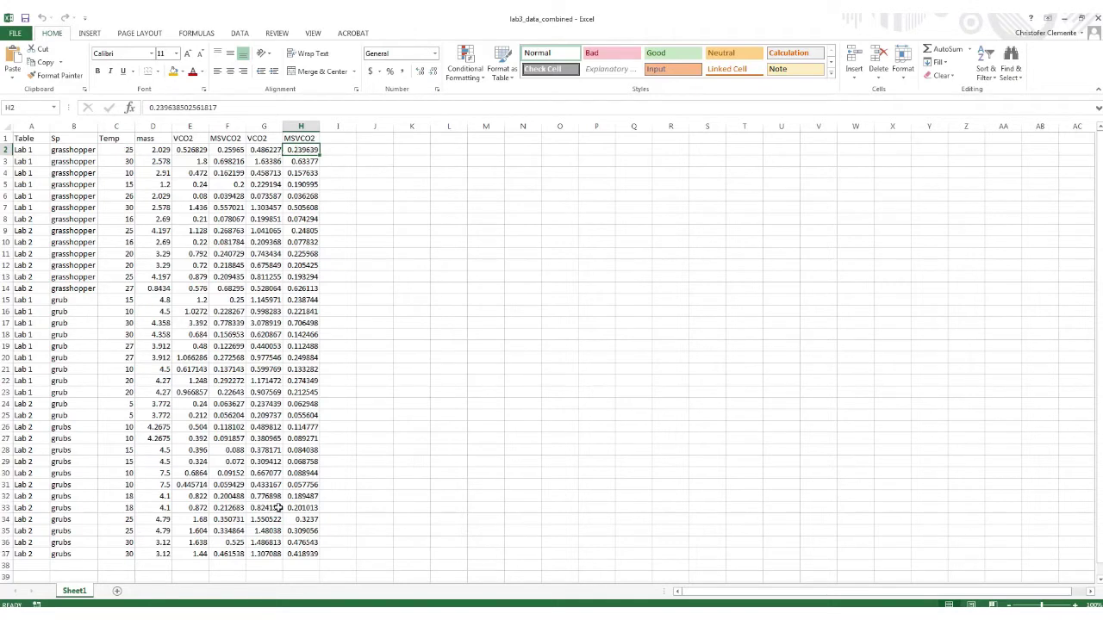
{"action": "left_click_drag", "start_coordinate": [305, 556], "coordinate": [289, 150]}
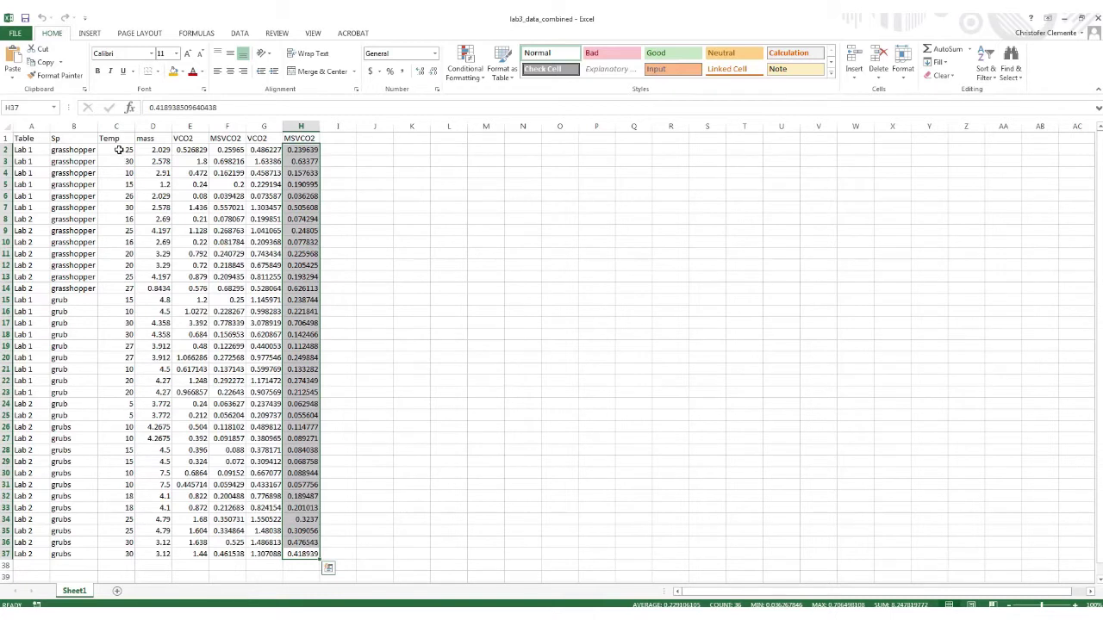
{"action": "left_click", "coordinate": [341, 159]}
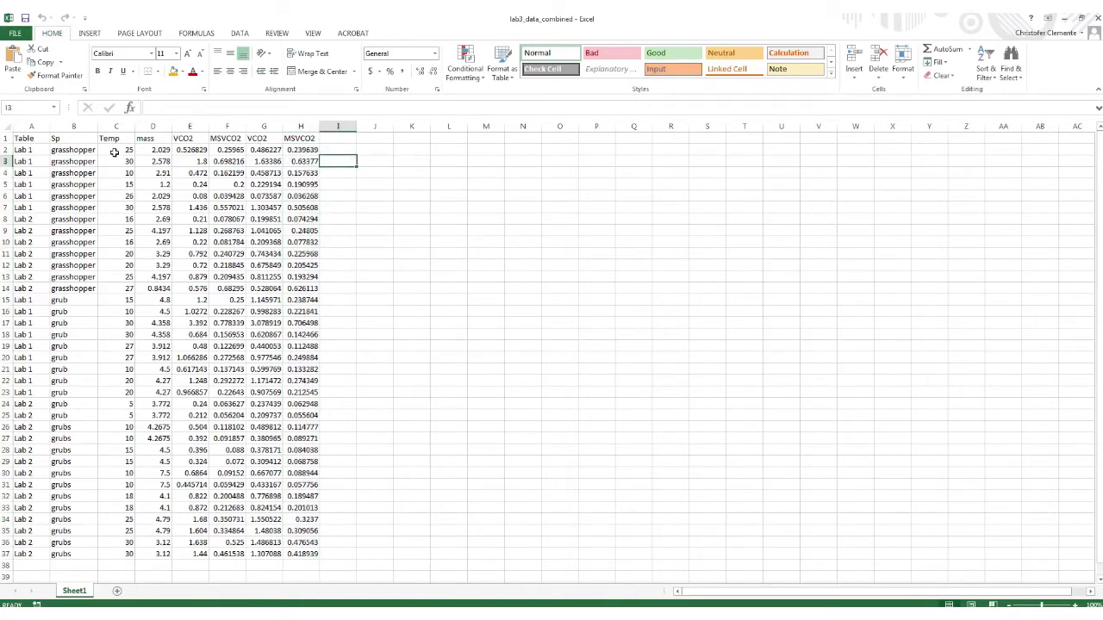
Step: Insert a markers-only scatter chart of the Temp and mass data in C2:D37 and place it beside the data
{"action": "left_click_drag", "start_coordinate": [120, 150], "coordinate": [148, 485]}
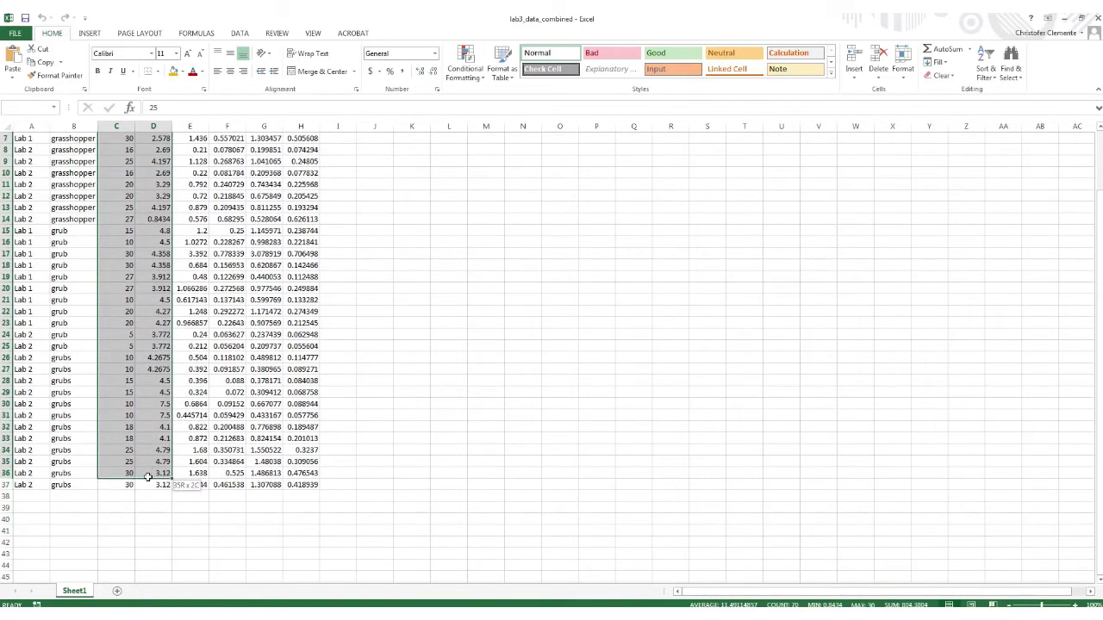
{"action": "scroll", "coordinate": [147, 484], "scroll_direction": "up", "scroll_amount": 2}
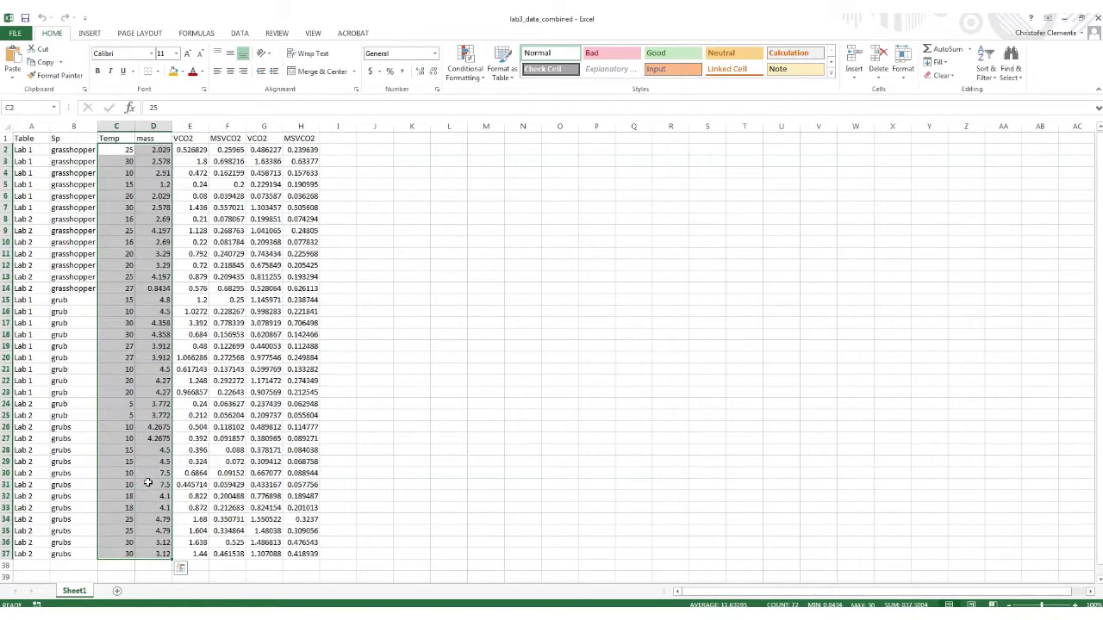
{"action": "left_click", "coordinate": [91, 35]}
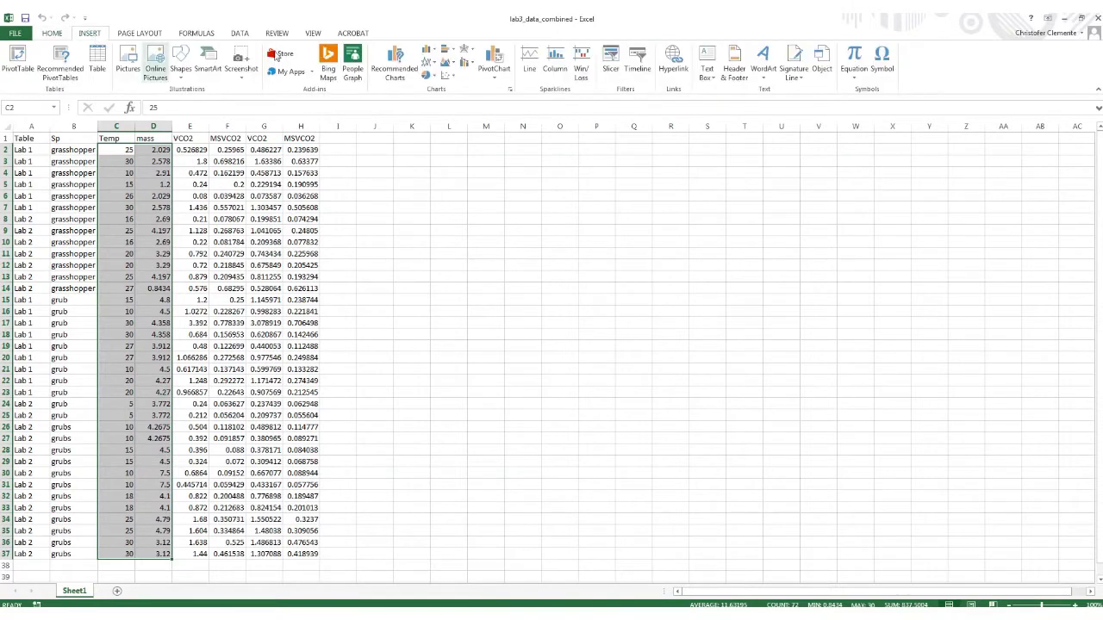
{"action": "left_click", "coordinate": [451, 76]}
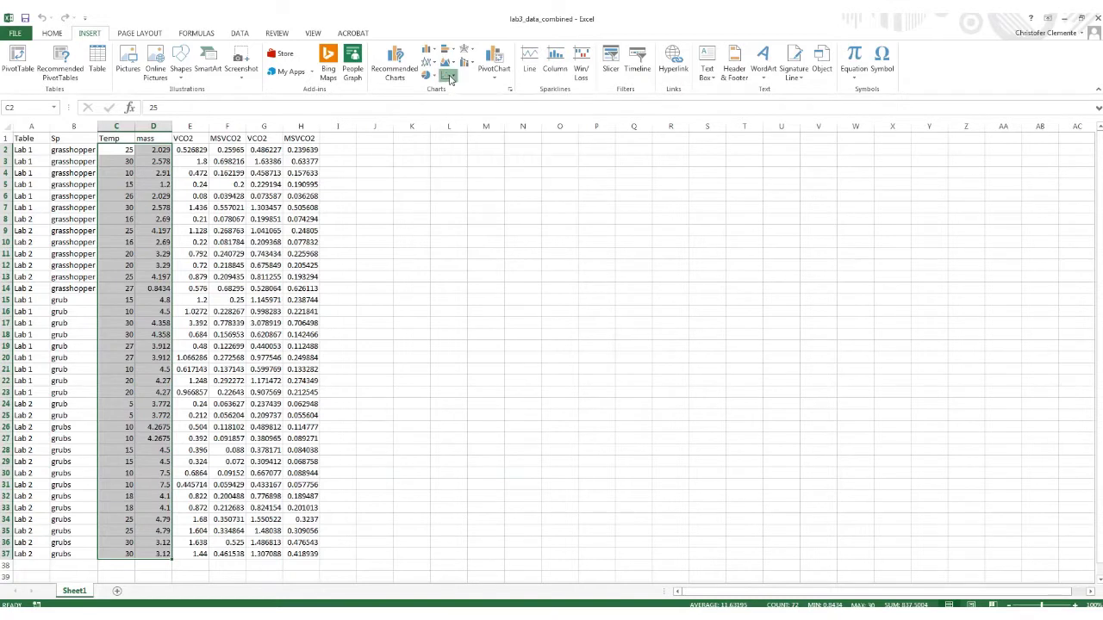
{"action": "left_click", "coordinate": [449, 76]}
{"action": "left_click", "coordinate": [457, 115]}
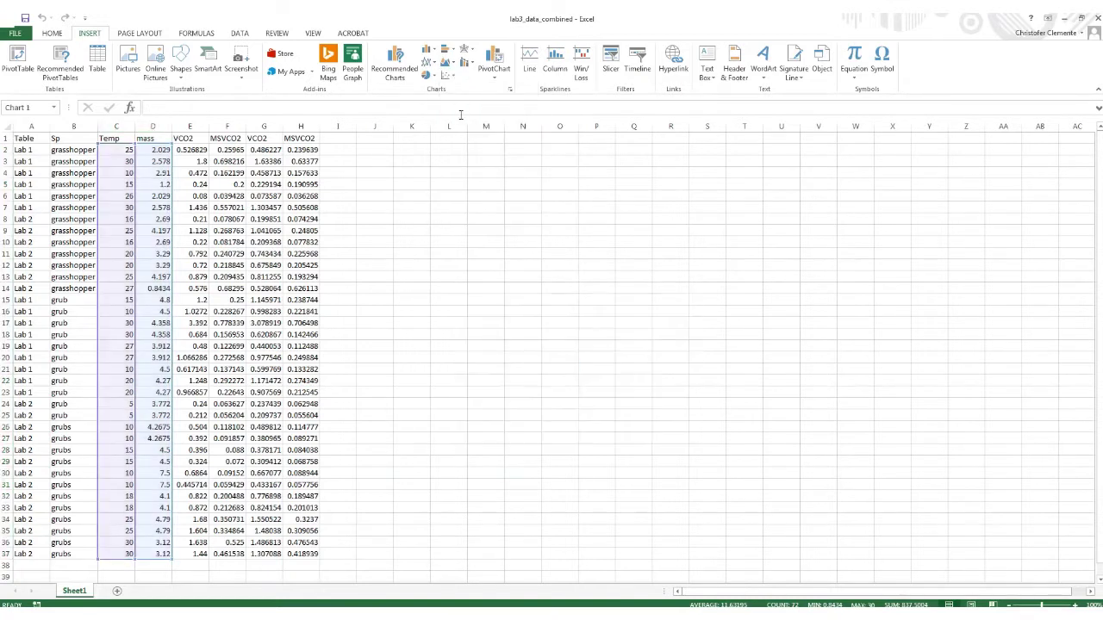
{"action": "left_click_drag", "start_coordinate": [463, 298], "coordinate": [421, 189]}
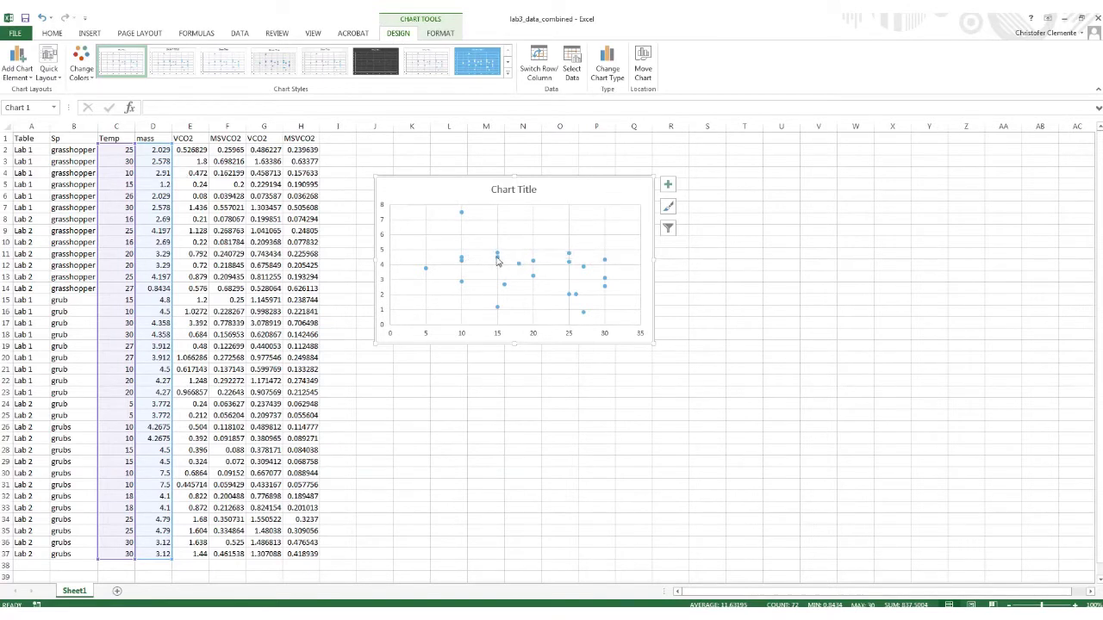
Step: Change the chart series' Y values from the mass column to the second MSVCO2 column, H2:H37
{"action": "mouse_move", "coordinate": [498, 261]}
{"action": "left_click", "coordinate": [462, 285]}
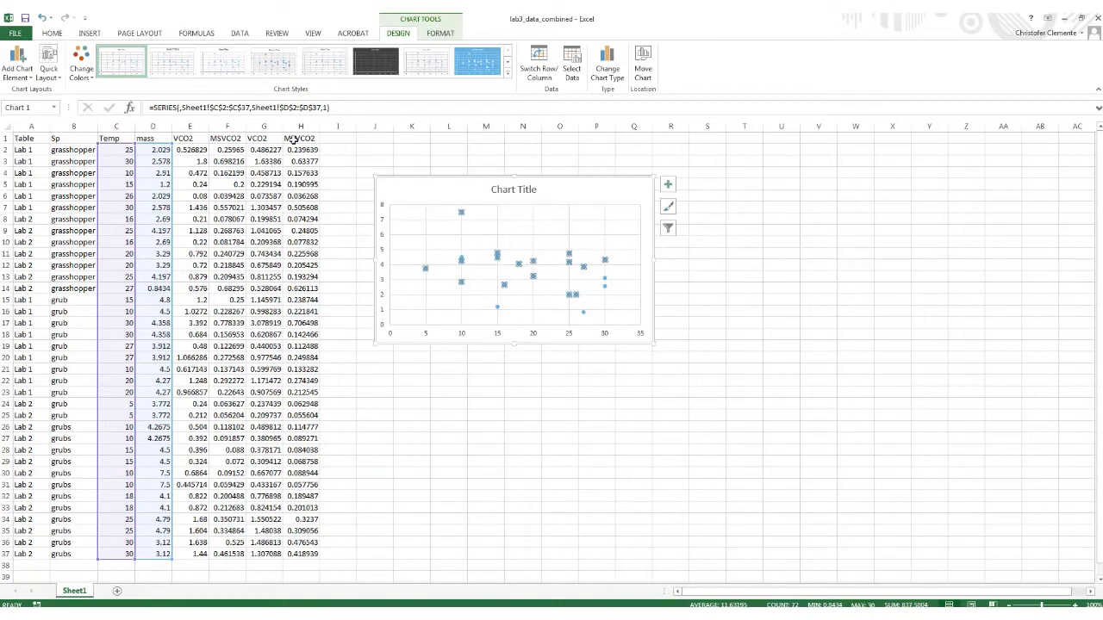
{"action": "left_click", "coordinate": [403, 367]}
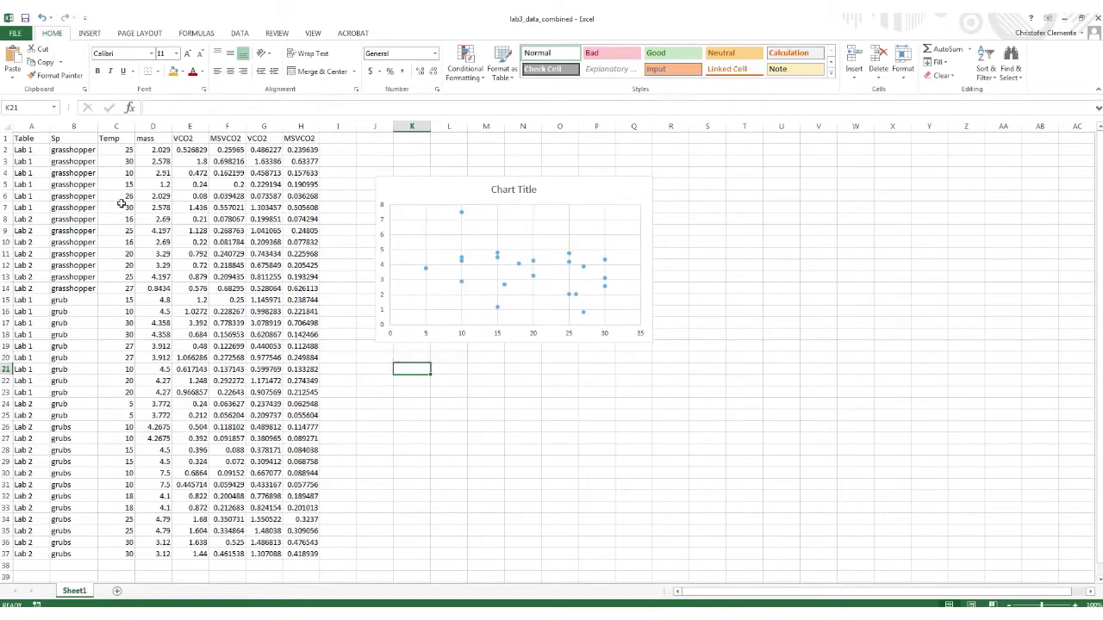
{"action": "left_click", "coordinate": [462, 285]}
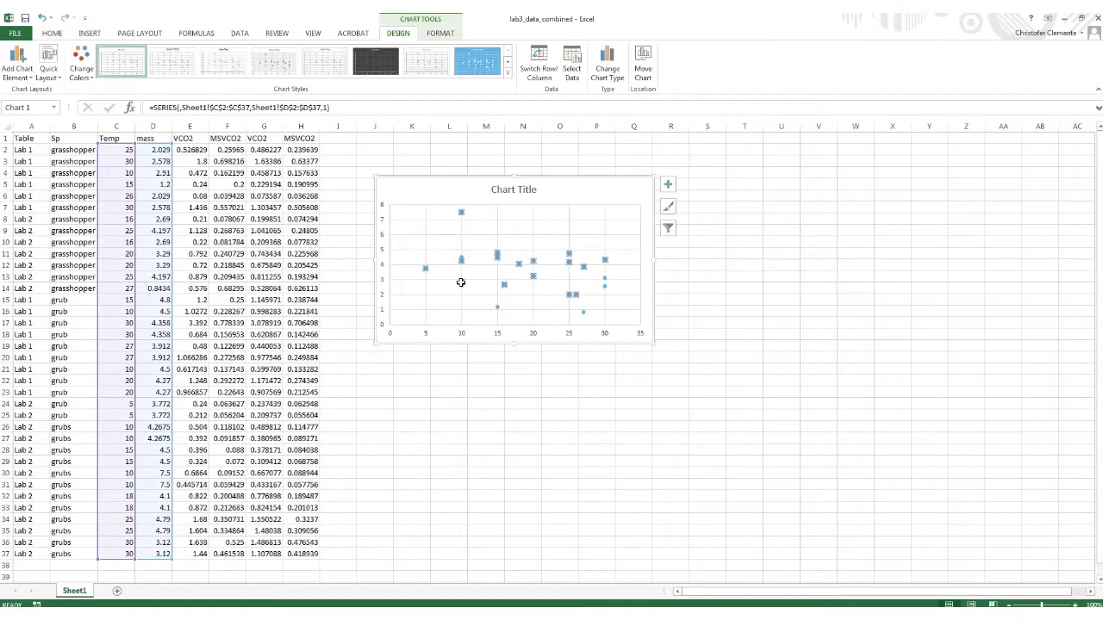
{"action": "left_click", "coordinate": [411, 368]}
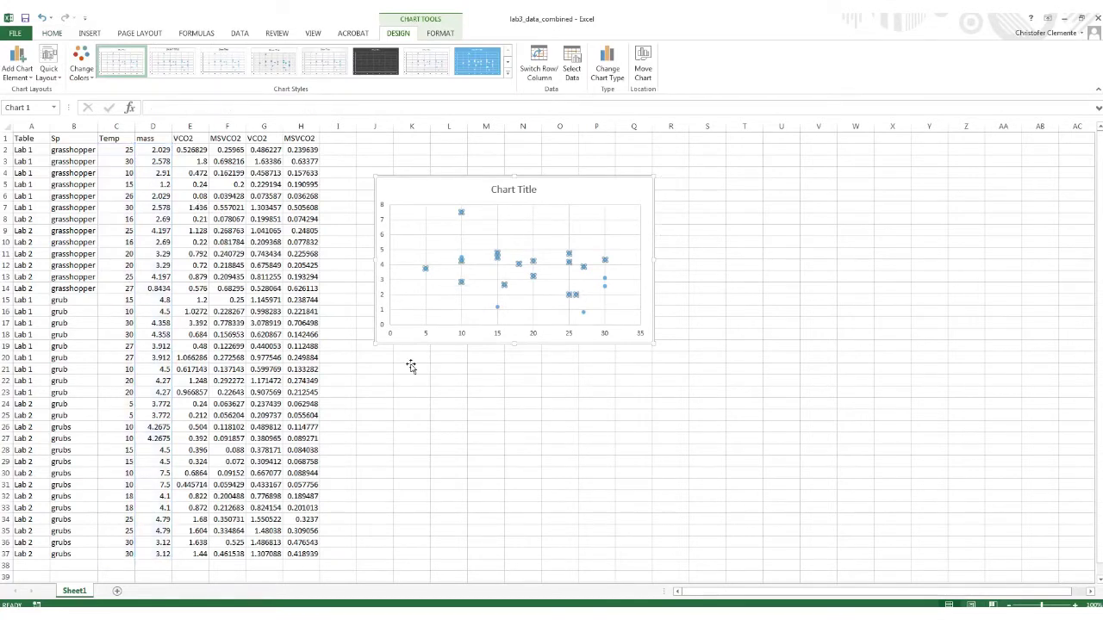
{"action": "left_click", "coordinate": [460, 283]}
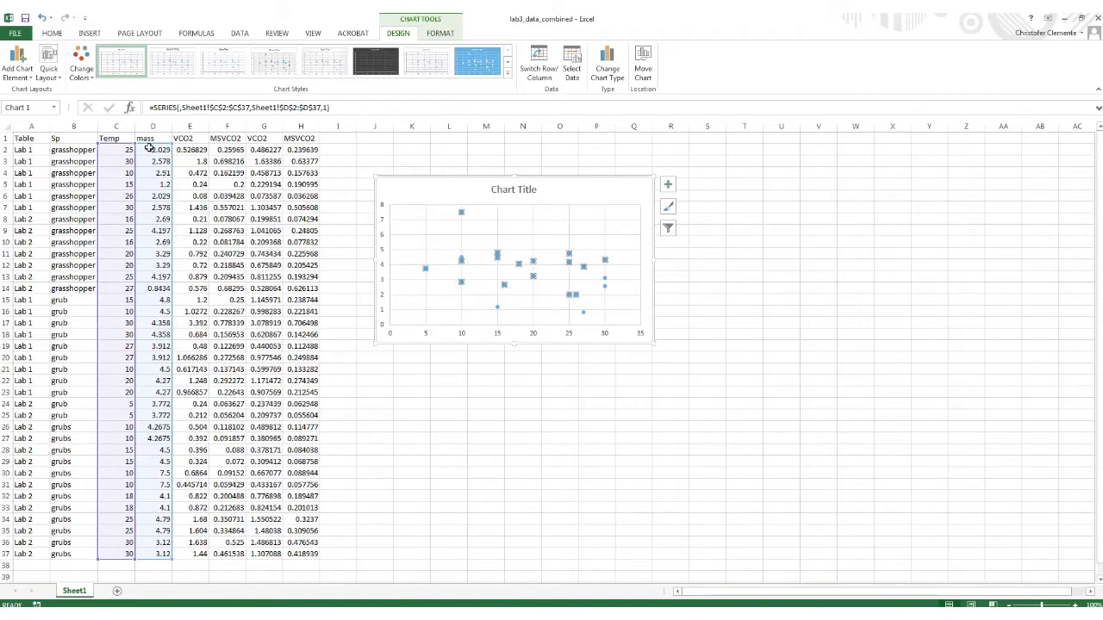
{"action": "mouse_move", "coordinate": [156, 148]}
{"action": "left_mouse_down"}
{"action": "mouse_move", "coordinate": [303, 152]}
{"action": "mouse_move", "coordinate": [159, 154]}
{"action": "left_mouse_up"}
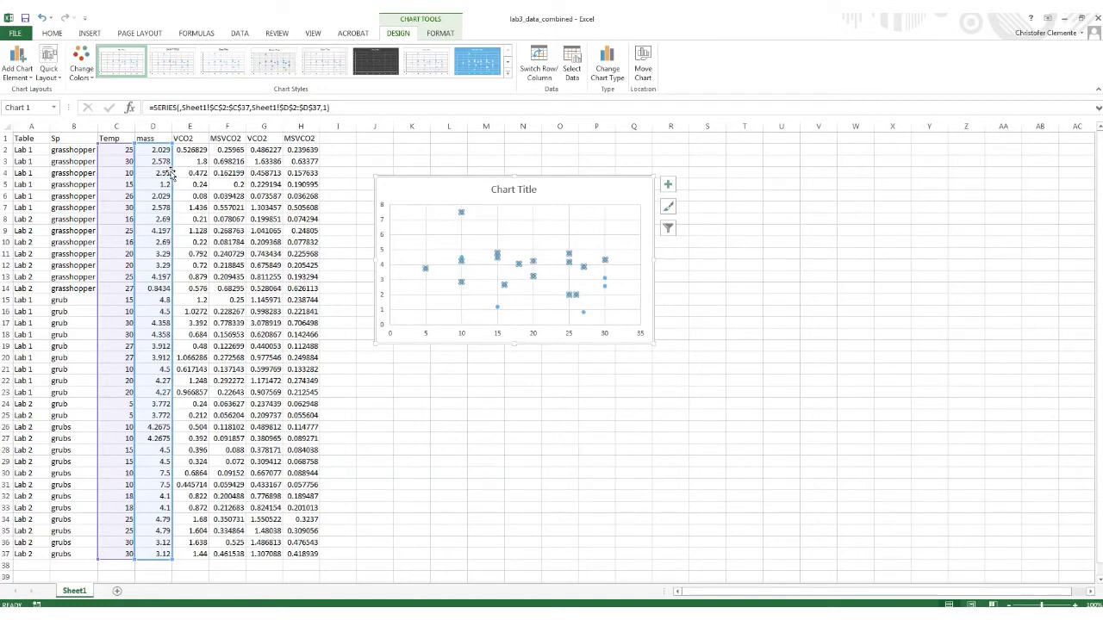
{"action": "left_click_drag", "start_coordinate": [172, 175], "coordinate": [319, 175]}
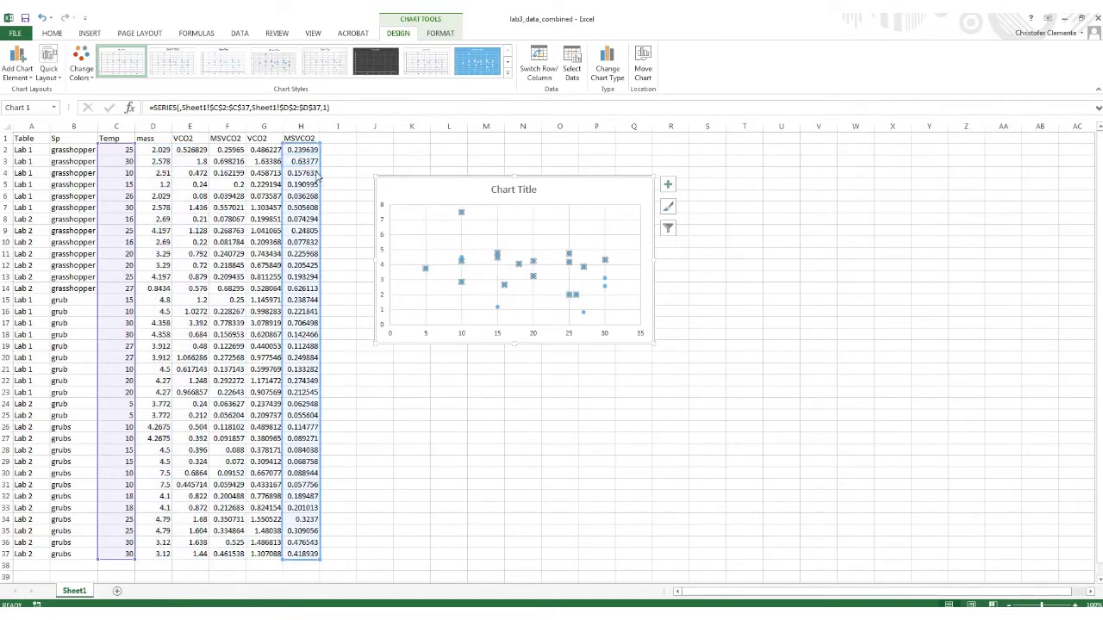
{"action": "left_click_drag", "start_coordinate": [317, 174], "coordinate": [319, 175]}
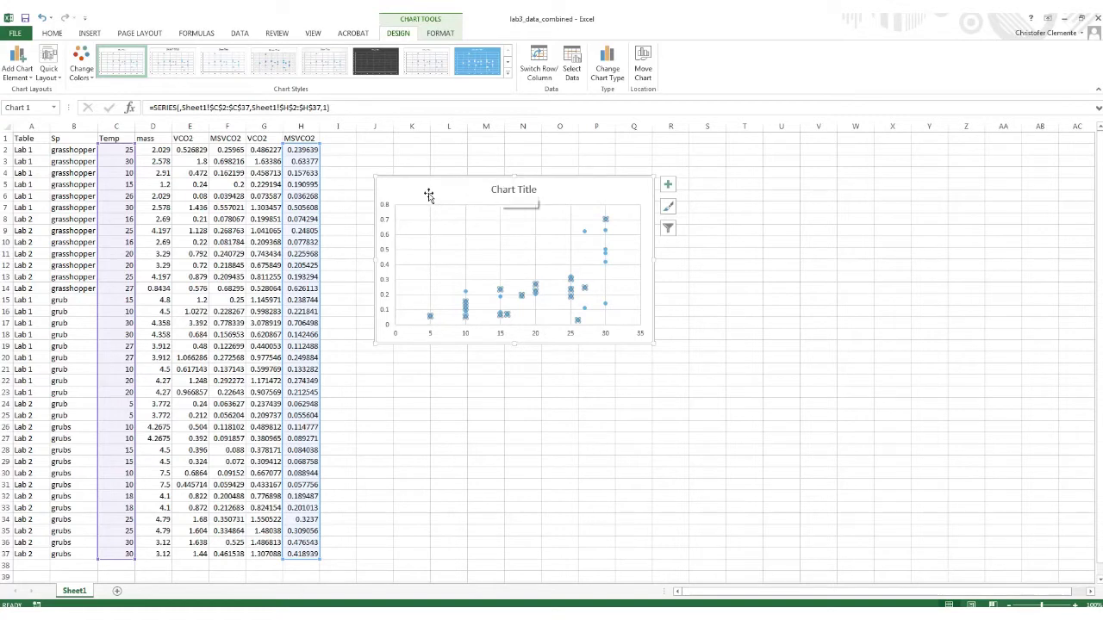
Step: Delete the scatter chart from the sheet
{"action": "right_click", "coordinate": [514, 342]}
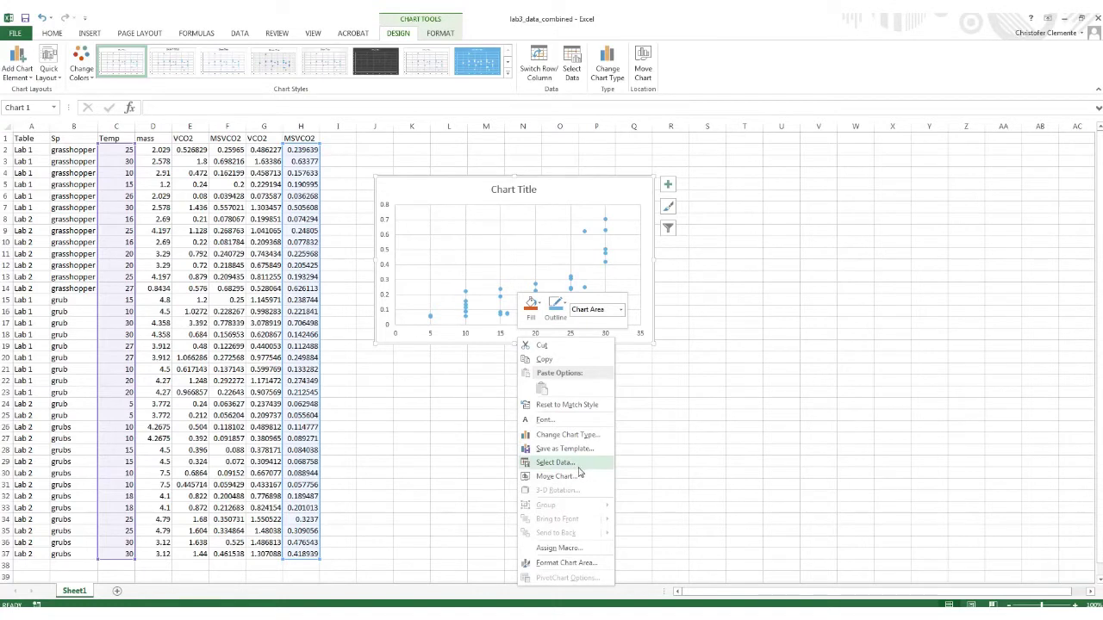
{"action": "left_click", "coordinate": [531, 466]}
{"action": "left_click", "coordinate": [400, 150]}
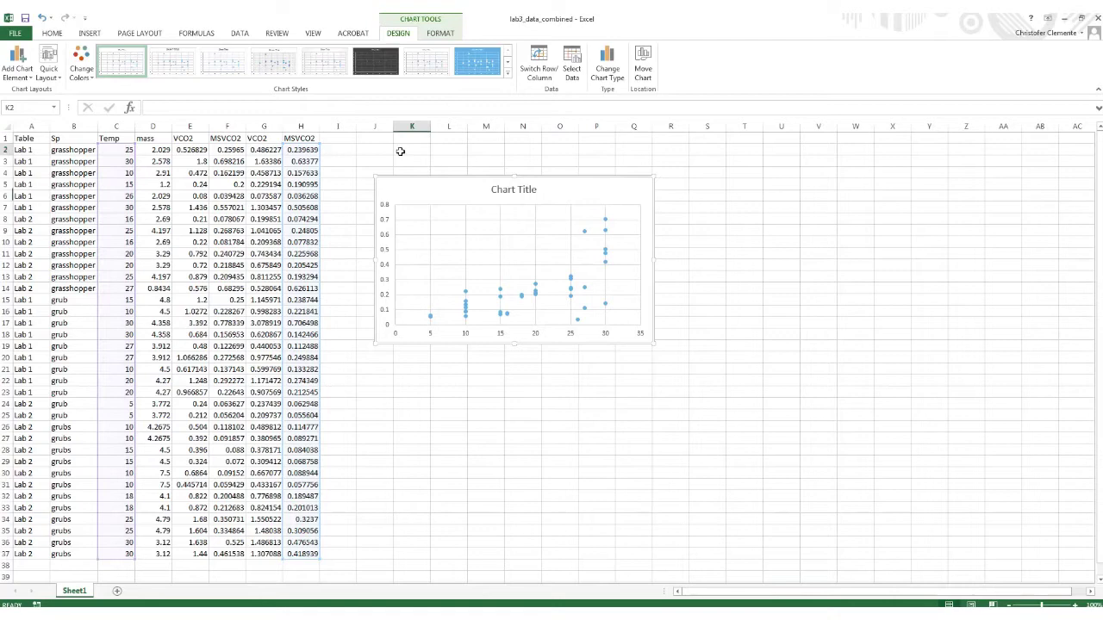
{"action": "left_click", "coordinate": [408, 179]}
{"action": "key", "text": "Delete"}
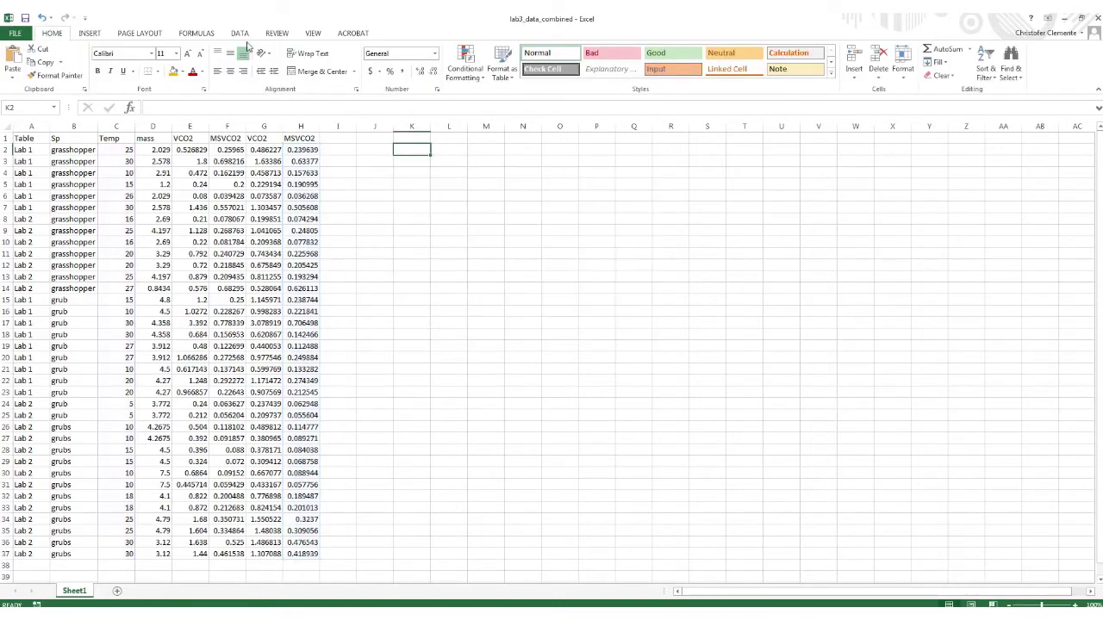
Step: Insert an empty markers-only scatter chart and place it beside the data table
{"action": "left_click", "coordinate": [90, 32]}
{"action": "left_click", "coordinate": [443, 76]}
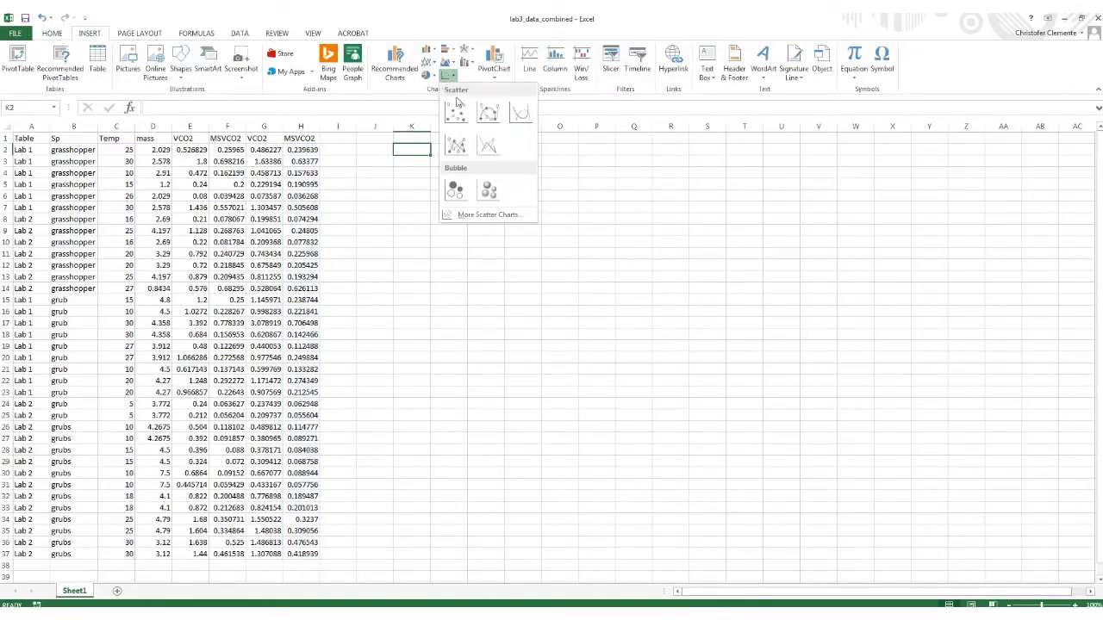
{"action": "left_click", "coordinate": [462, 110]}
{"action": "left_click_drag", "start_coordinate": [473, 288], "coordinate": [426, 234]}
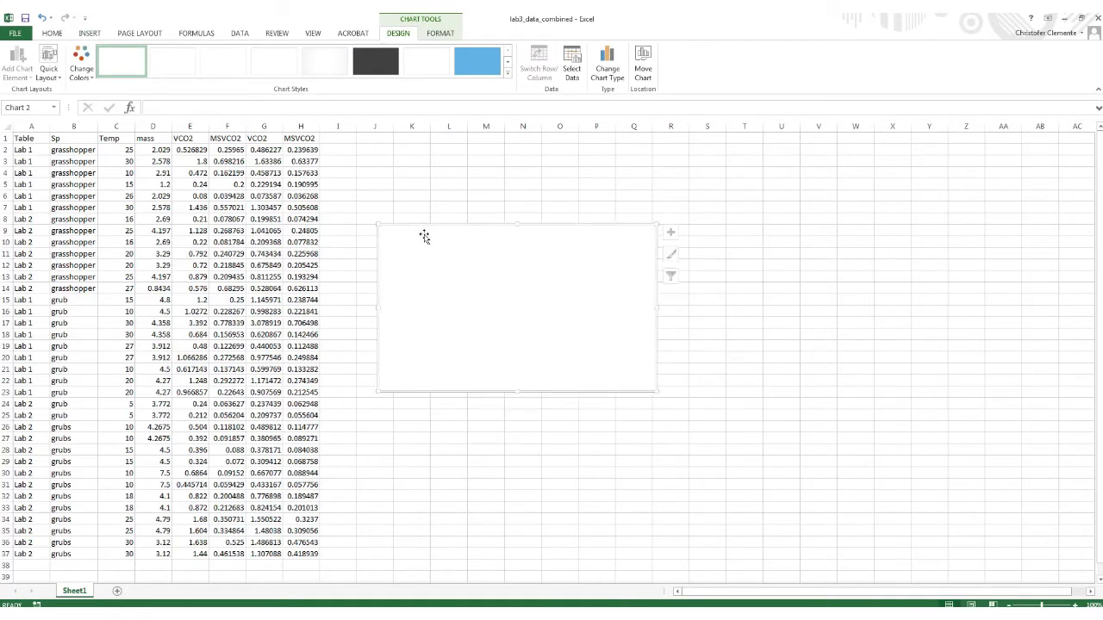
Step: Add a chart series with X values from Temp cells C2:C14 and Y values from MSVCO2 cells H2:H14
{"action": "right_click", "coordinate": [431, 290]}
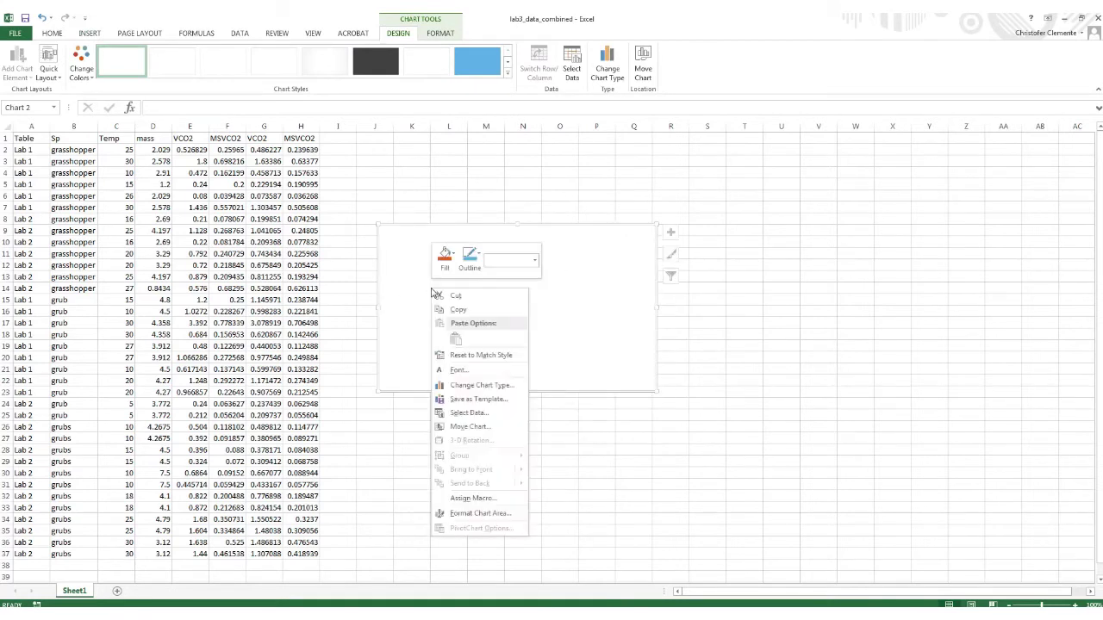
{"action": "left_click", "coordinate": [469, 414]}
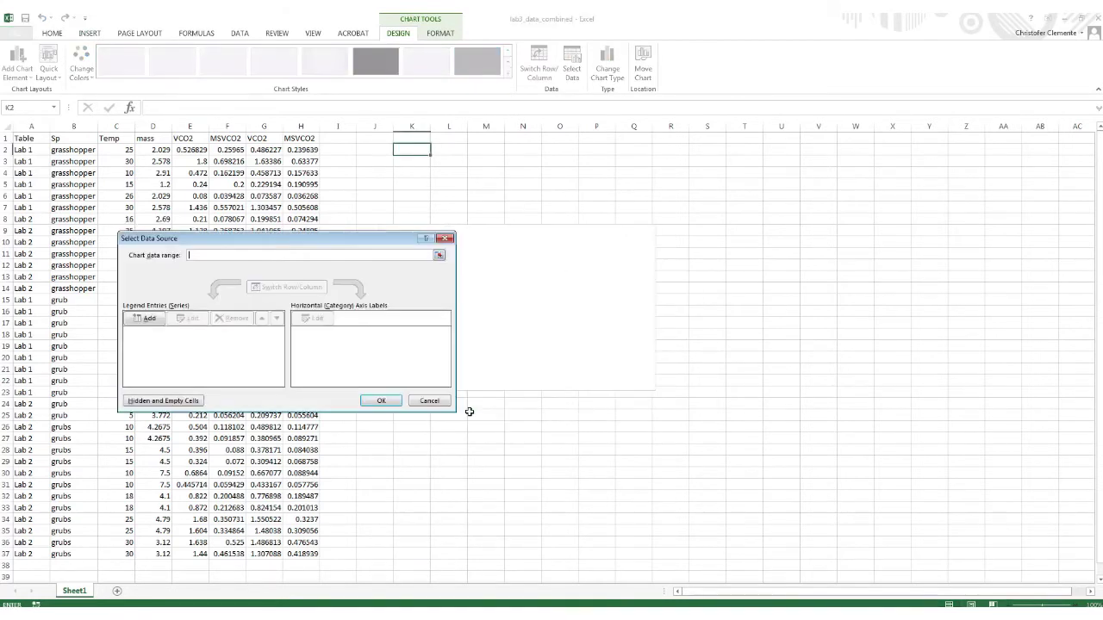
{"action": "left_click", "coordinate": [147, 319]}
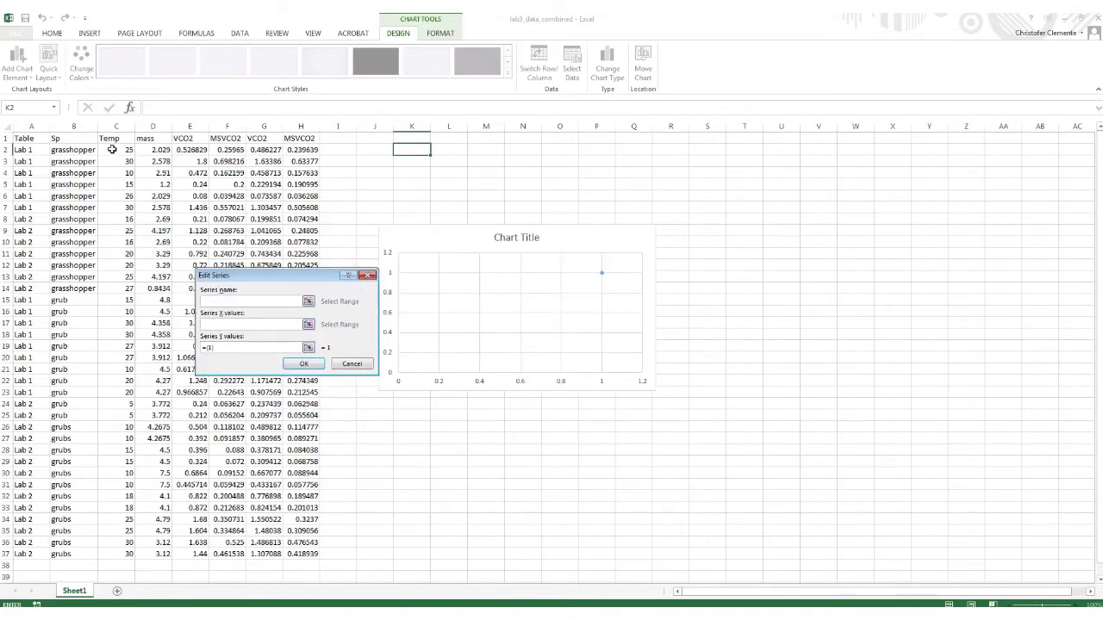
{"action": "left_click_drag", "start_coordinate": [112, 149], "coordinate": [112, 292]}
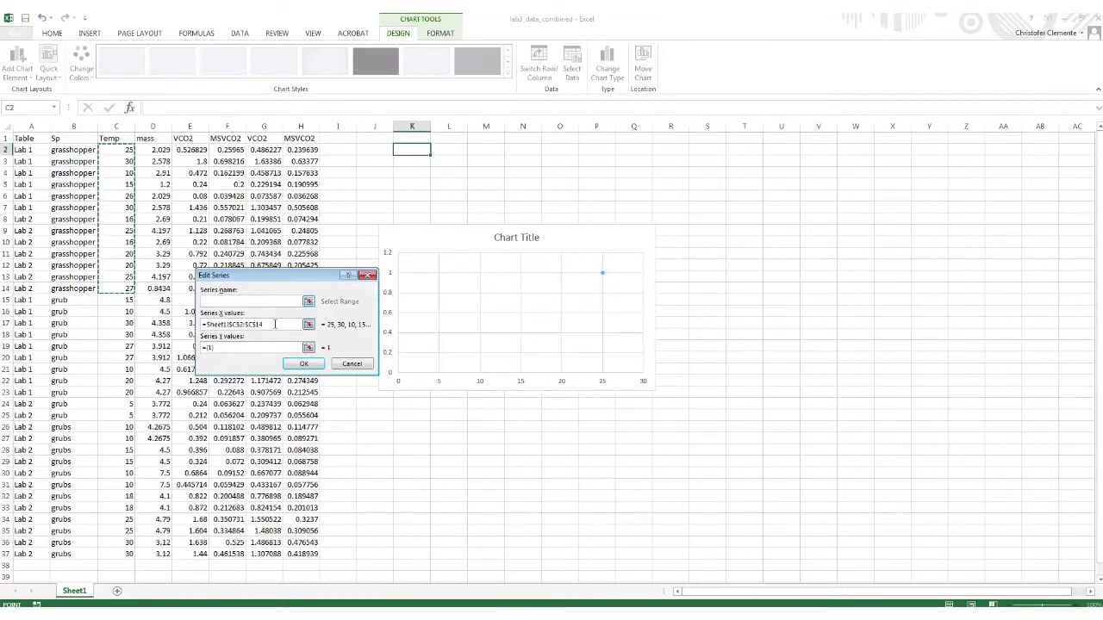
{"action": "left_click", "coordinate": [218, 349]}
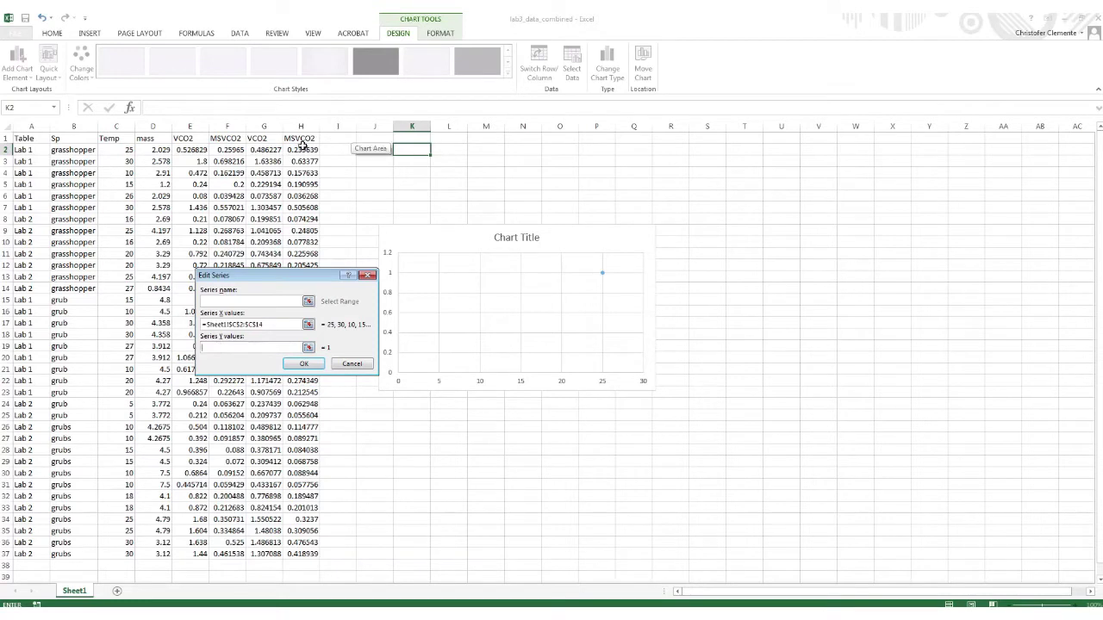
{"action": "left_click_drag", "start_coordinate": [302, 148], "coordinate": [286, 327]}
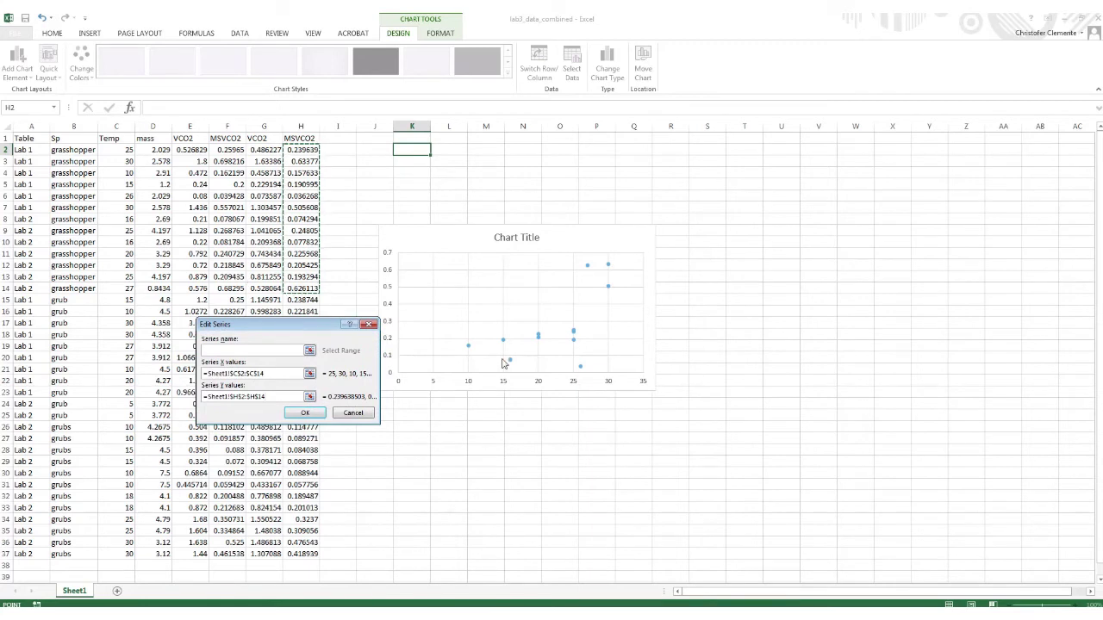
Step: Extend the chart series' X values to the full Temp column range, C2:C37
{"action": "left_click", "coordinate": [270, 374]}
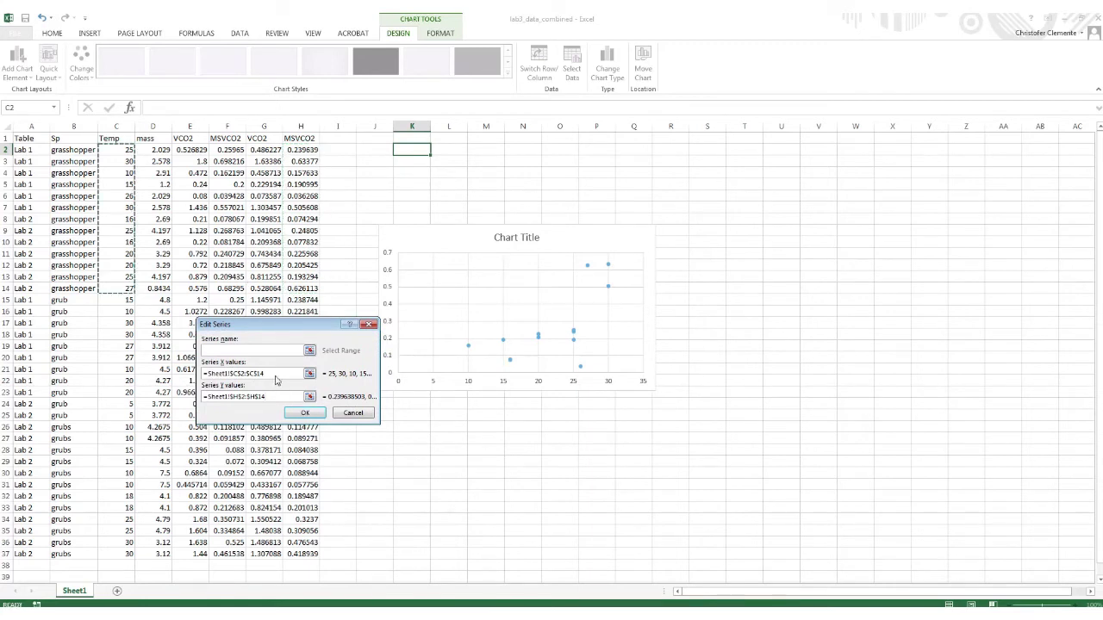
{"action": "left_click_drag", "start_coordinate": [271, 374], "coordinate": [207, 374]}
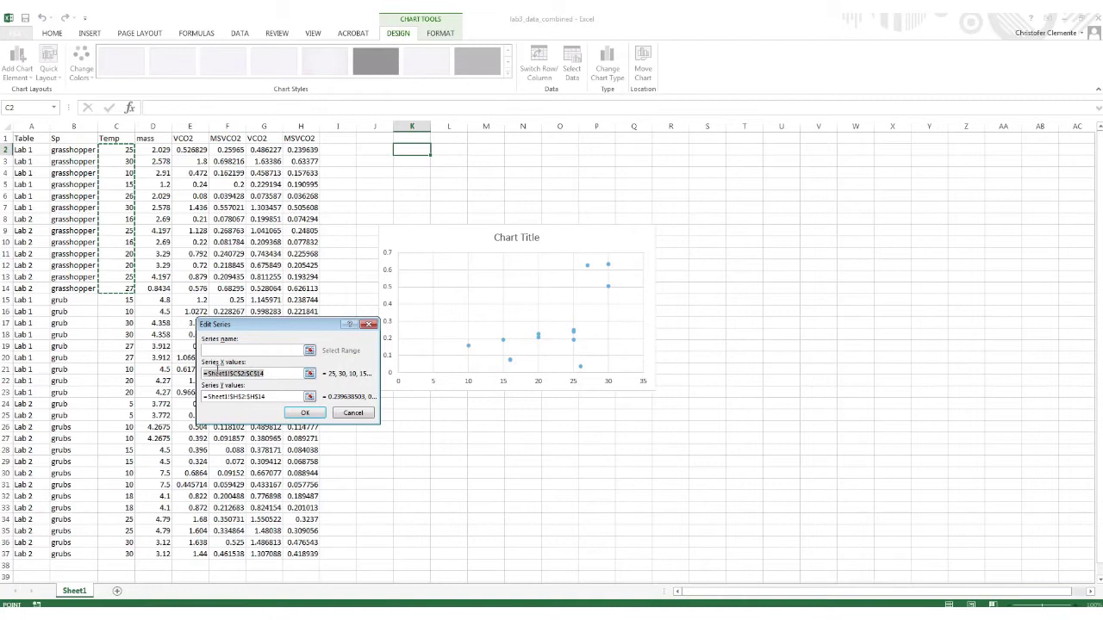
{"action": "left_click_drag", "start_coordinate": [112, 149], "coordinate": [106, 553]}
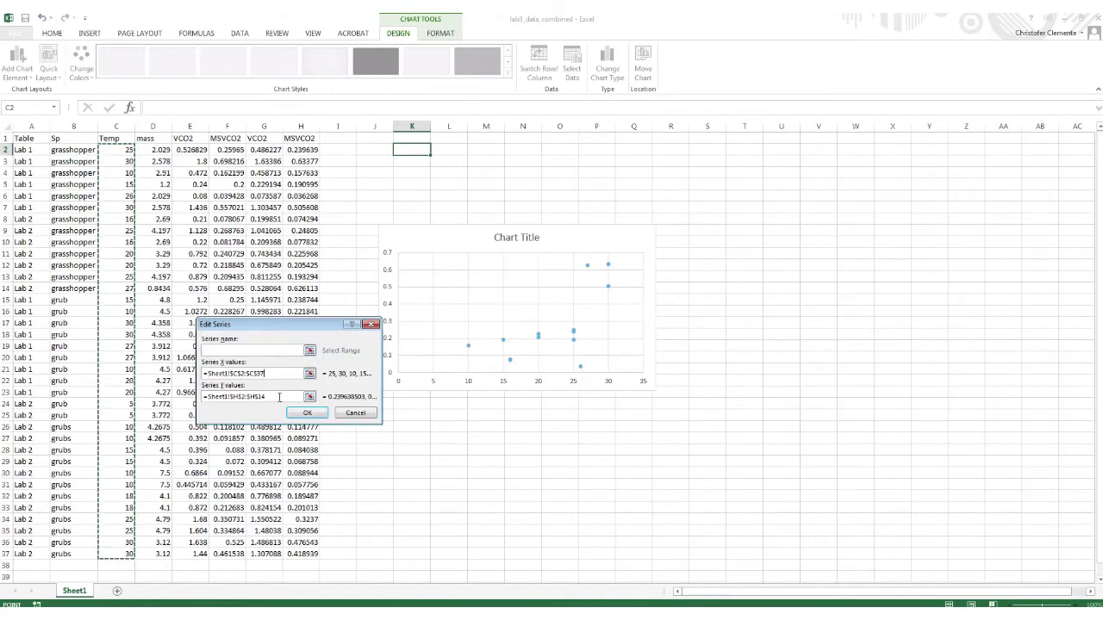
Step: Set the series' Y values to the second MSVCO2 column, H2:H37, and apply the chart's data source
{"action": "left_click_drag", "start_coordinate": [279, 398], "coordinate": [210, 401]}
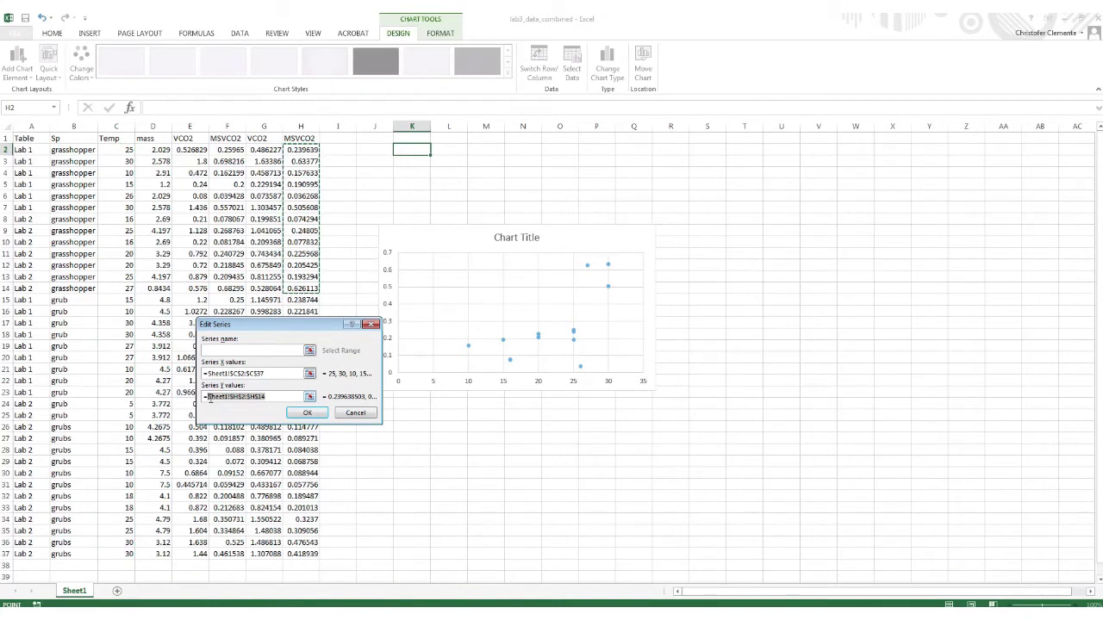
{"action": "left_click", "coordinate": [294, 149]}
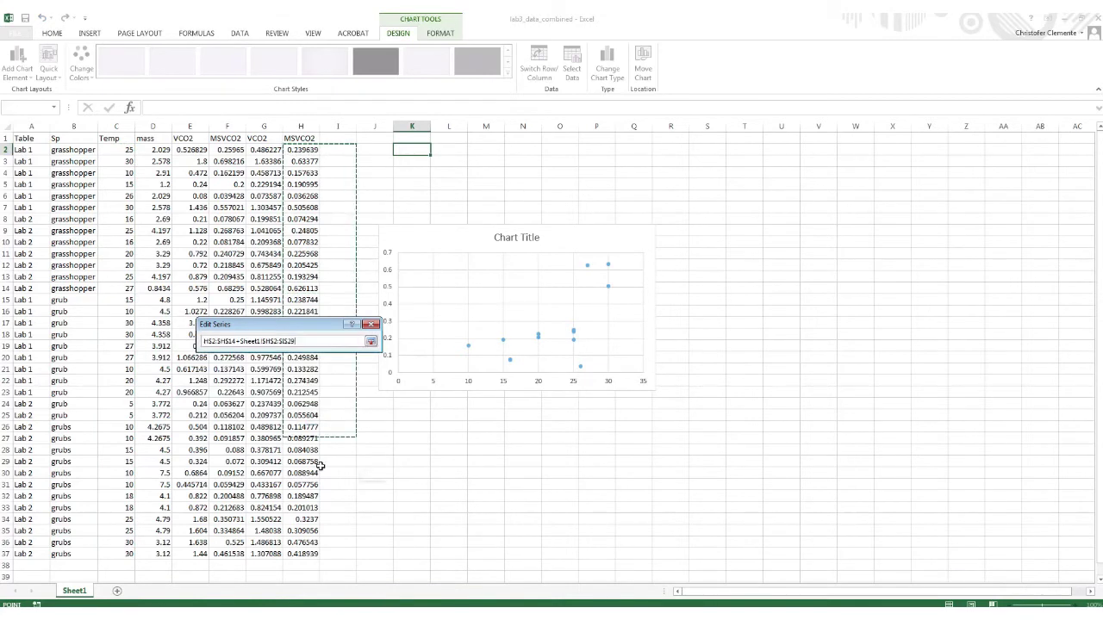
{"action": "left_click_drag", "start_coordinate": [320, 466], "coordinate": [296, 544]}
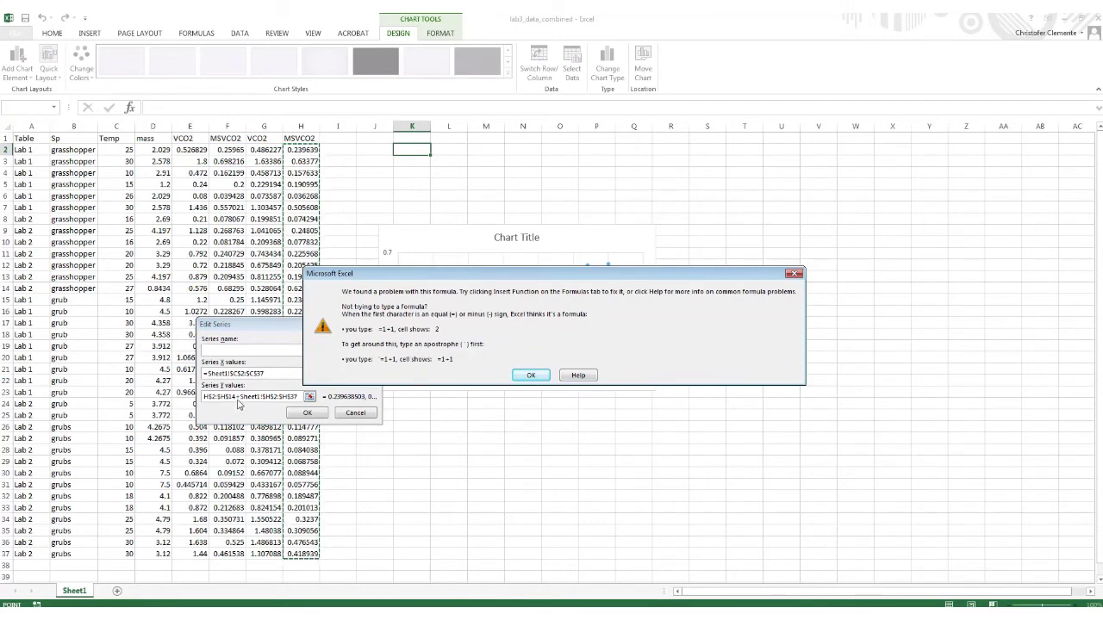
{"action": "left_click", "coordinate": [532, 375]}
{"action": "left_click", "coordinate": [239, 397]}
{"action": "left_click_drag", "start_coordinate": [240, 397], "coordinate": [193, 396]}
{"action": "key", "text": "BackSpace"}
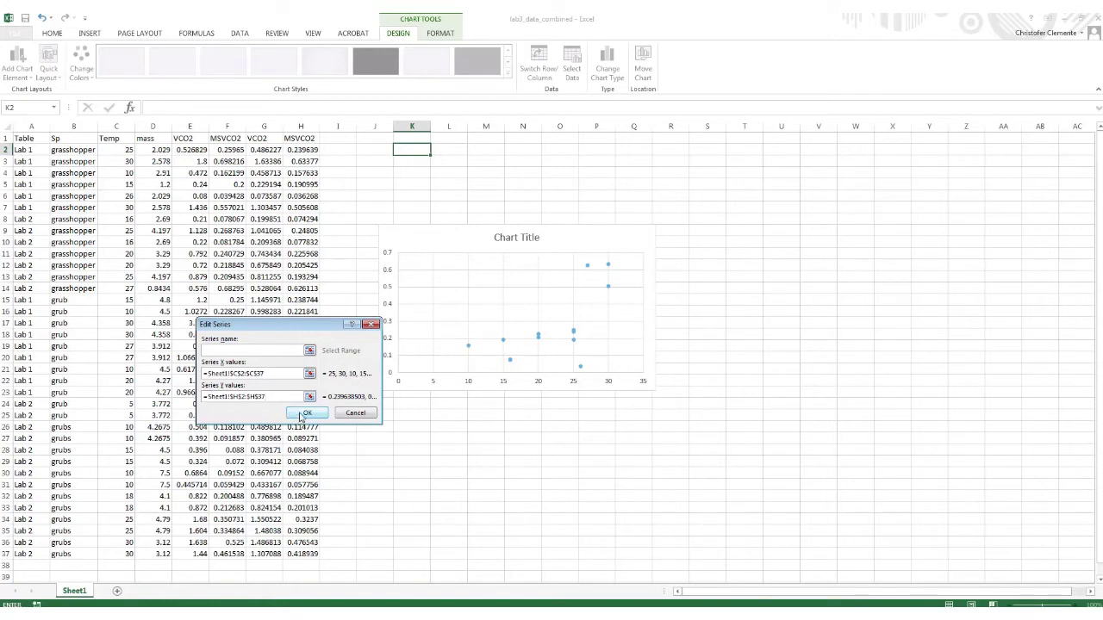
{"action": "left_click", "coordinate": [301, 417]}
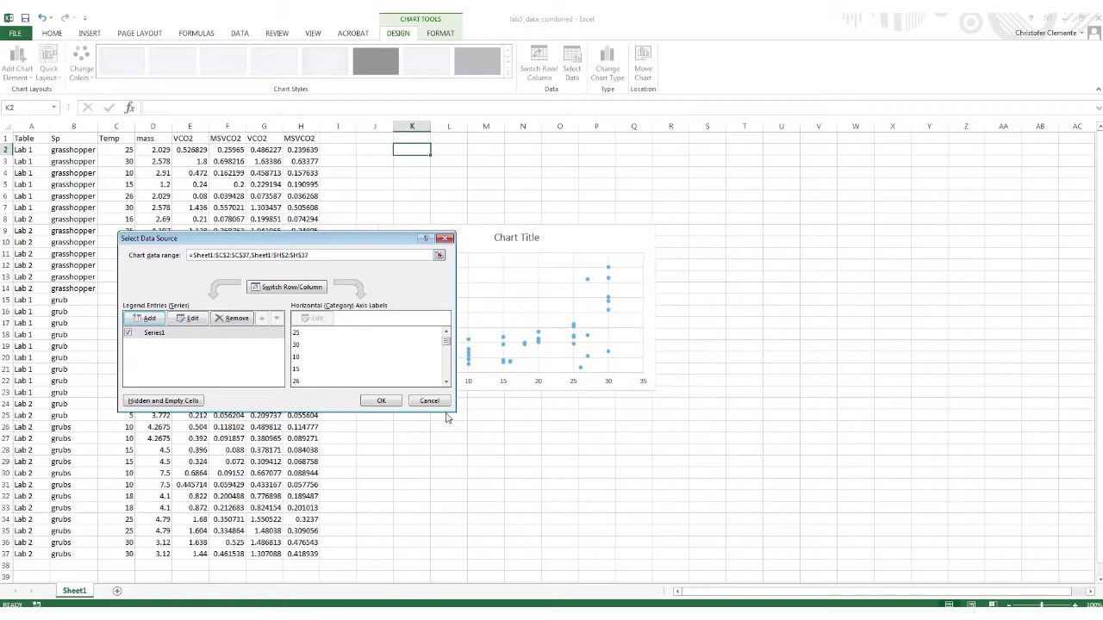
{"action": "left_click", "coordinate": [379, 400]}
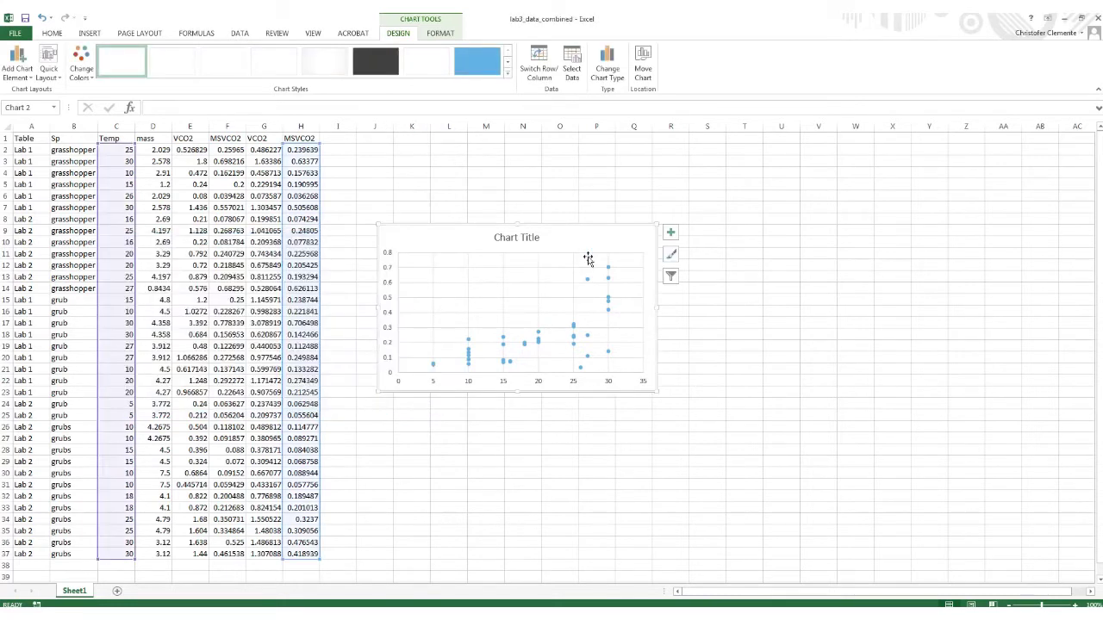
Step: Reposition the chart slightly higher beside the data and add horizontal and vertical axis titles
{"action": "left_click_drag", "start_coordinate": [588, 258], "coordinate": [567, 212]}
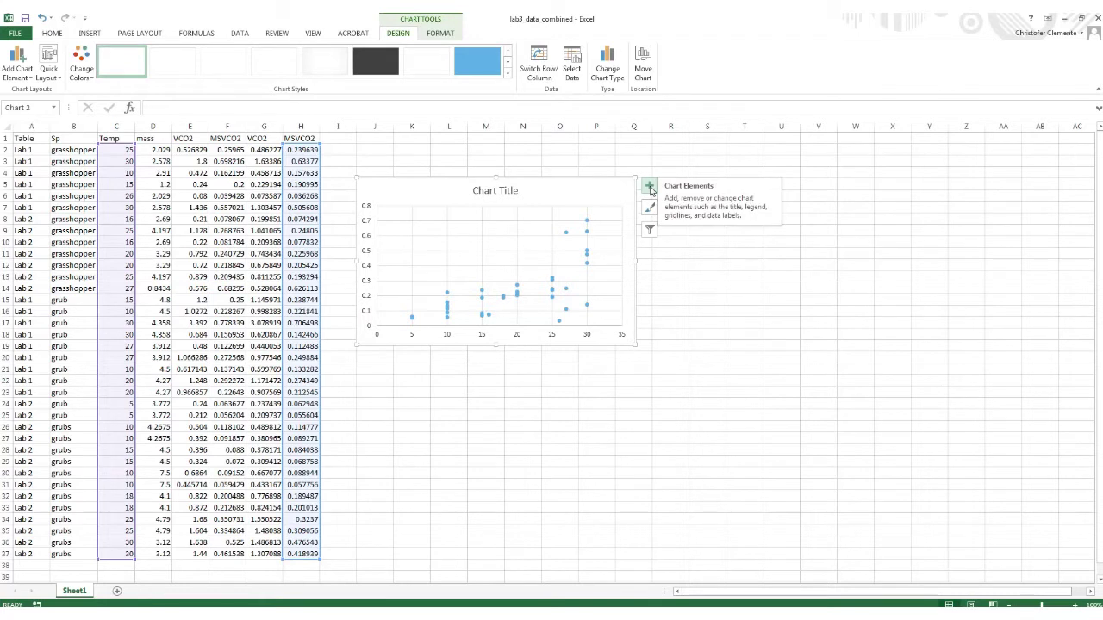
{"action": "left_click", "coordinate": [650, 187]}
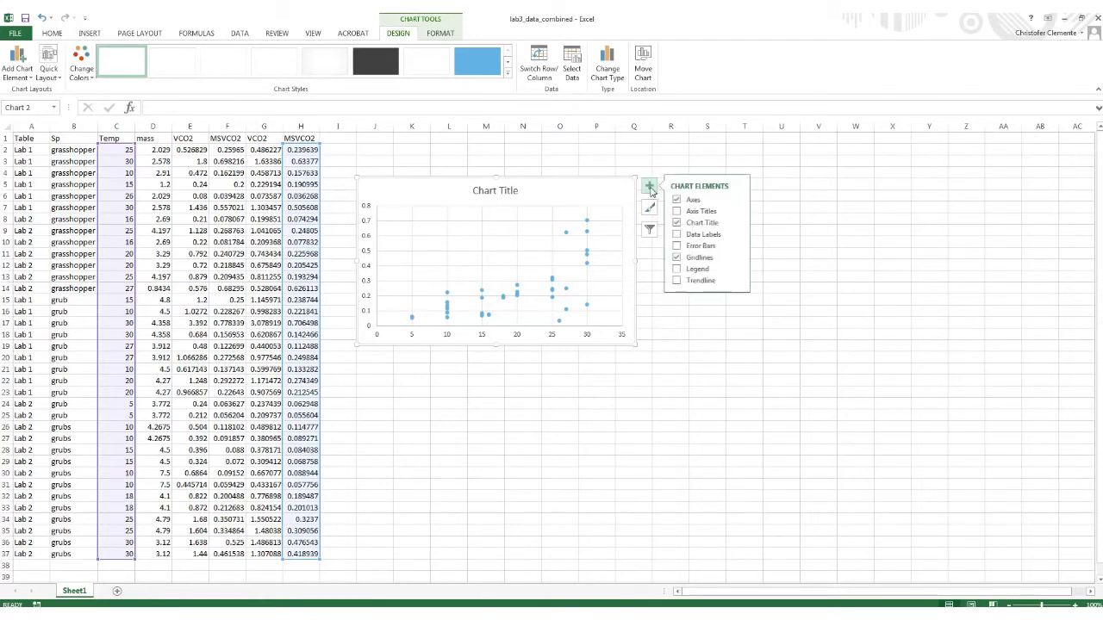
{"action": "left_click", "coordinate": [705, 212]}
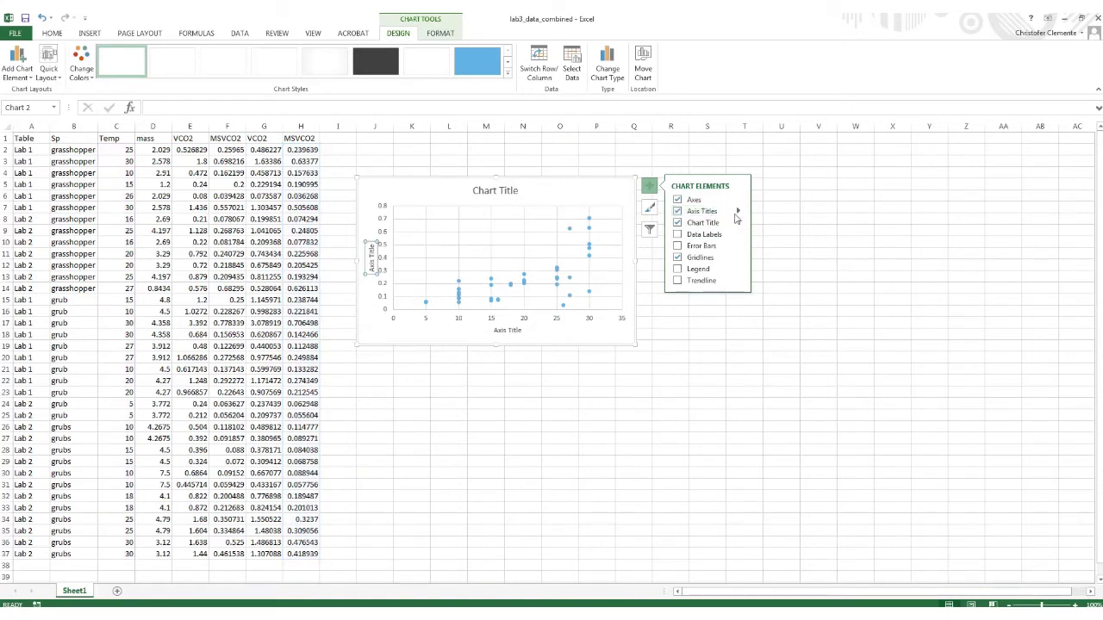
{"action": "left_click", "coordinate": [738, 211]}
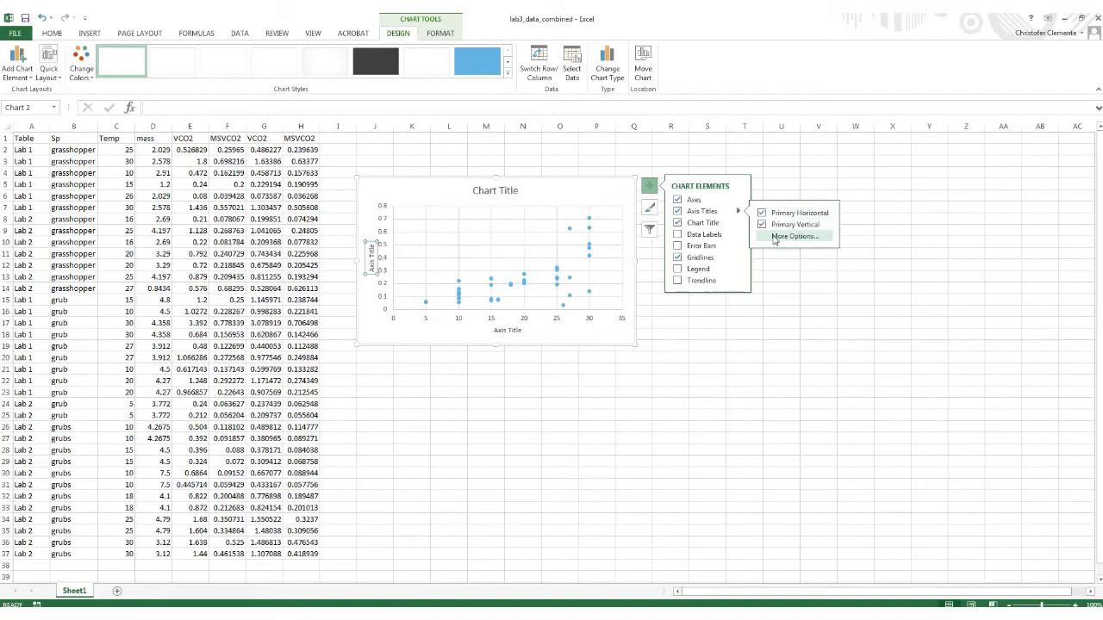
Step: Change the horizontal axis title to "Temp C"
{"action": "double_click", "coordinate": [507, 331]}
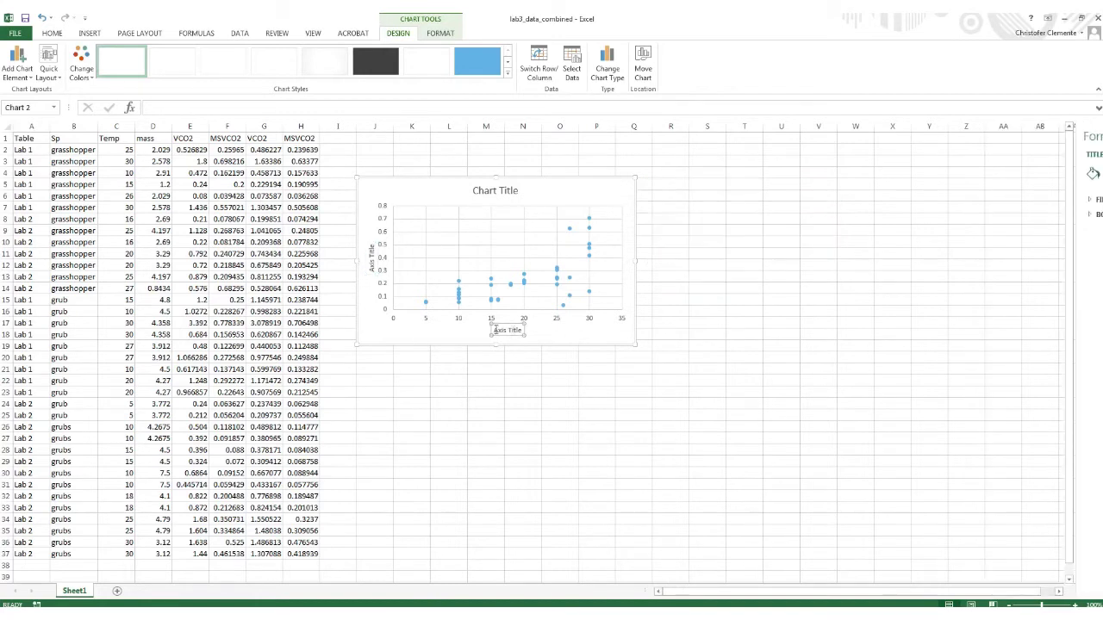
{"action": "triple_click", "coordinate": [505, 331]}
{"action": "type", "text": "Temp"}
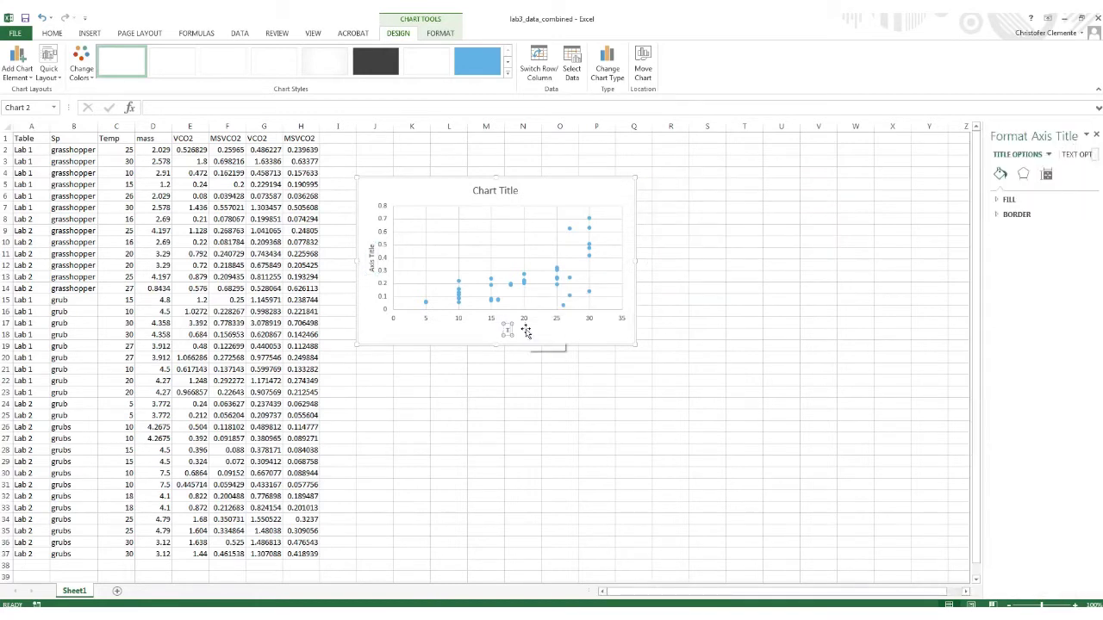
{"action": "type", "text": " (C"}
Step: Change the vertical axis title to "Mass Specific Vol CO2 at STP"
{"action": "left_click", "coordinate": [372, 256]}
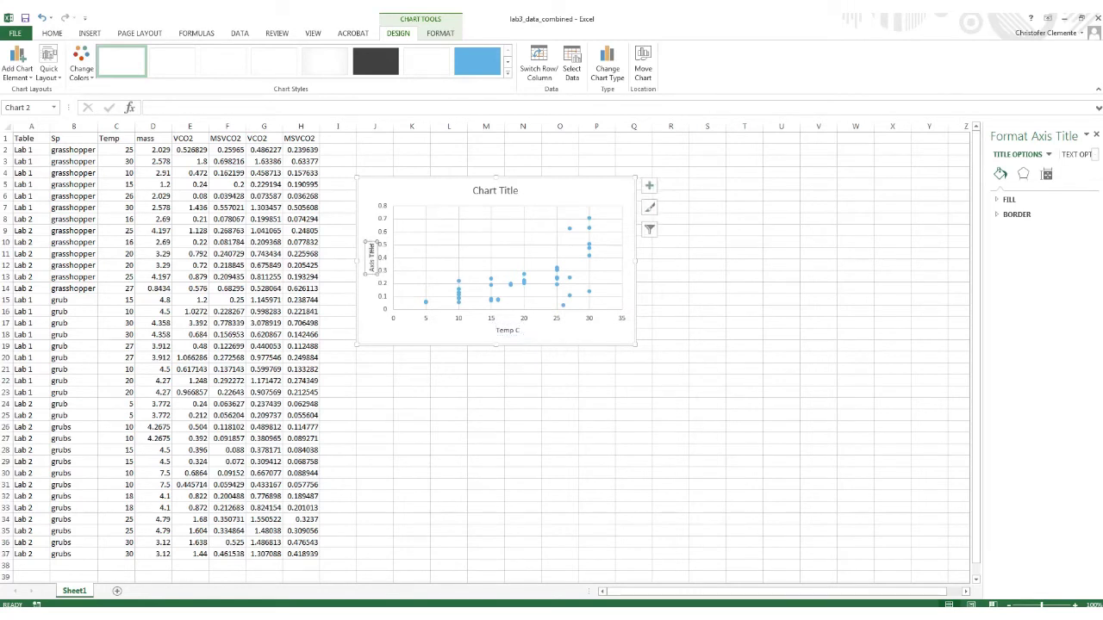
{"action": "triple_click", "coordinate": [371, 251]}
{"action": "type", "text": "MS"}
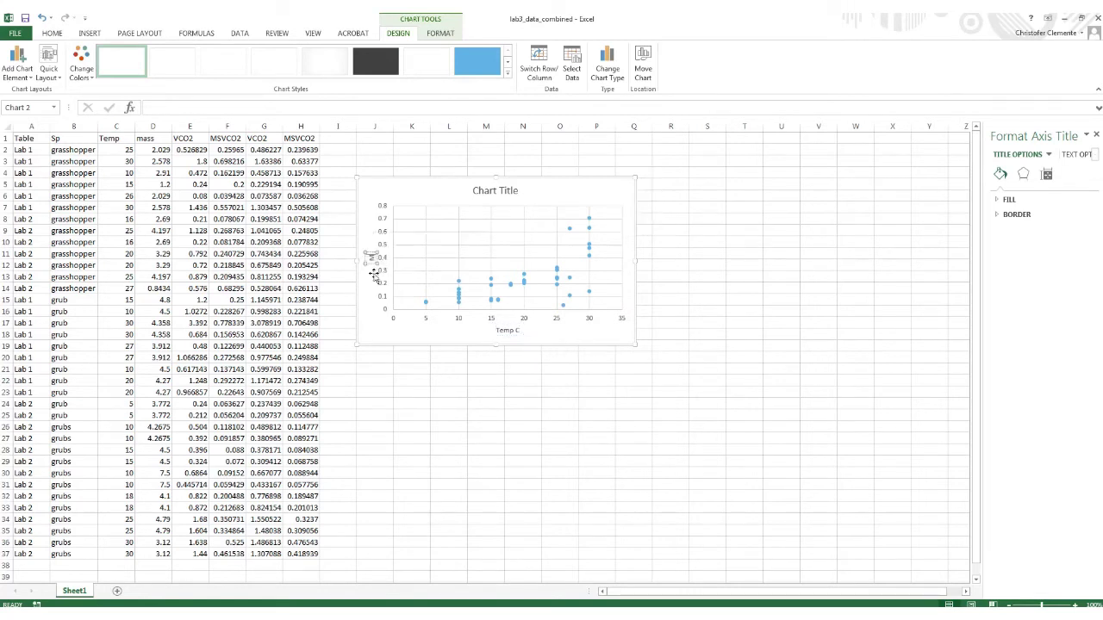
{"action": "type", "text": "s Specif"}
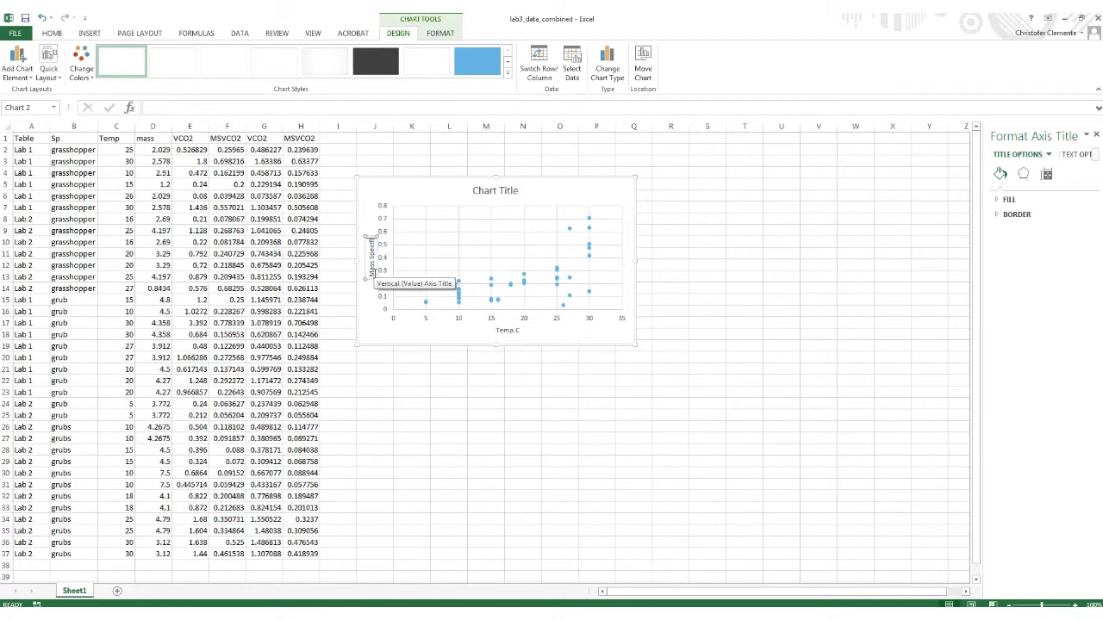
{"action": "type", "text": "ic Vol CO2 at STP"}
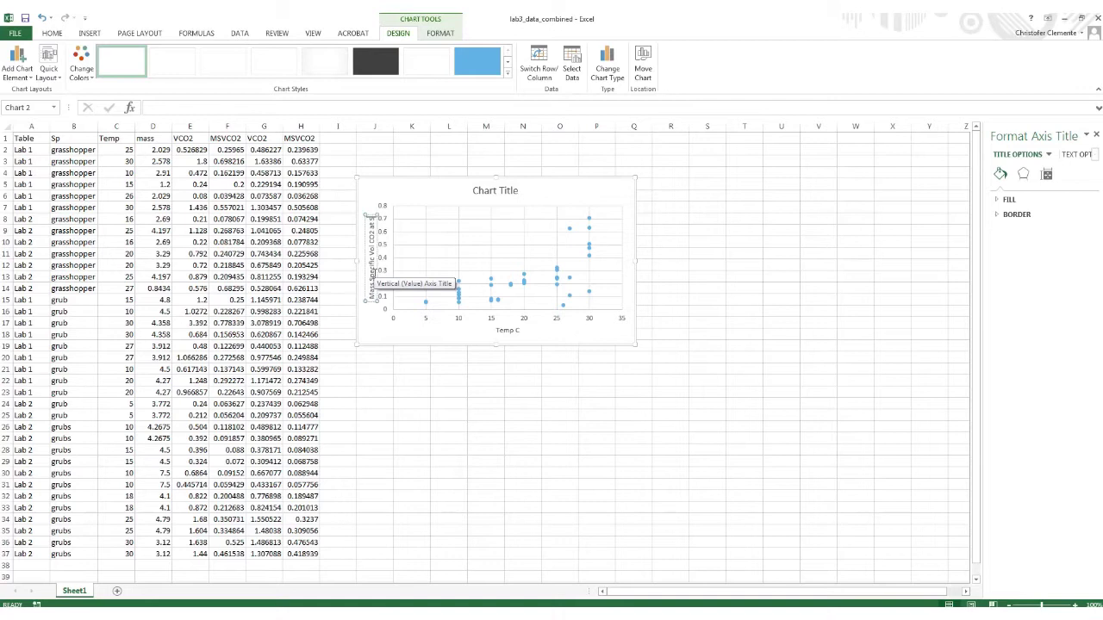
{"action": "left_click", "coordinate": [389, 327]}
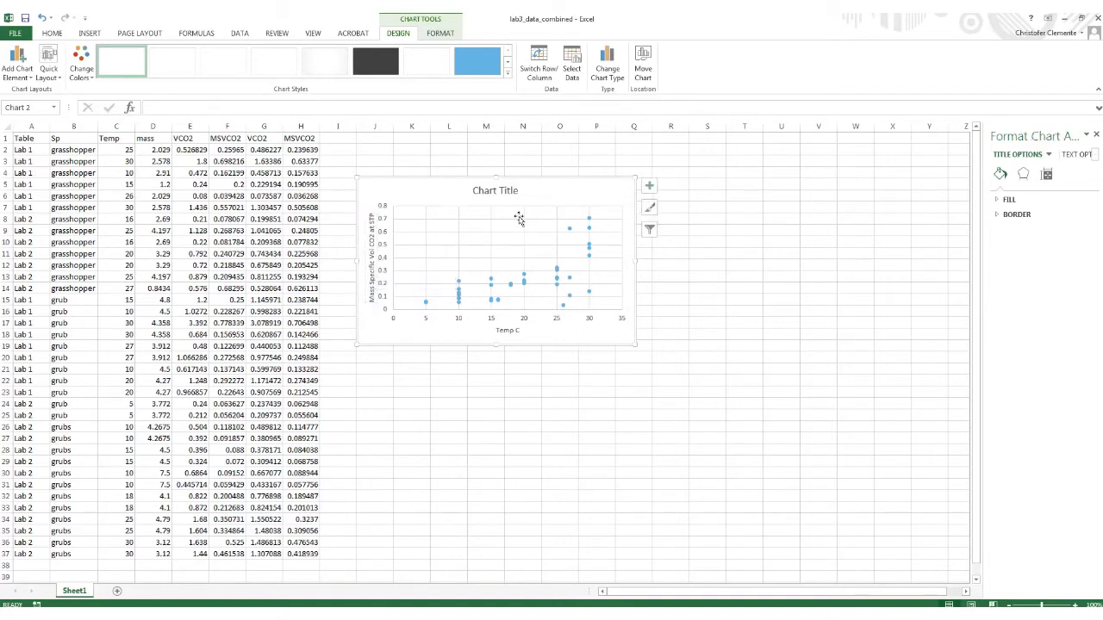
Step: Delete the chart title and remove both the vertical and horizontal gridlines
{"action": "left_click", "coordinate": [491, 191]}
{"action": "key", "text": "Delete"}
{"action": "left_click", "coordinate": [504, 215]}
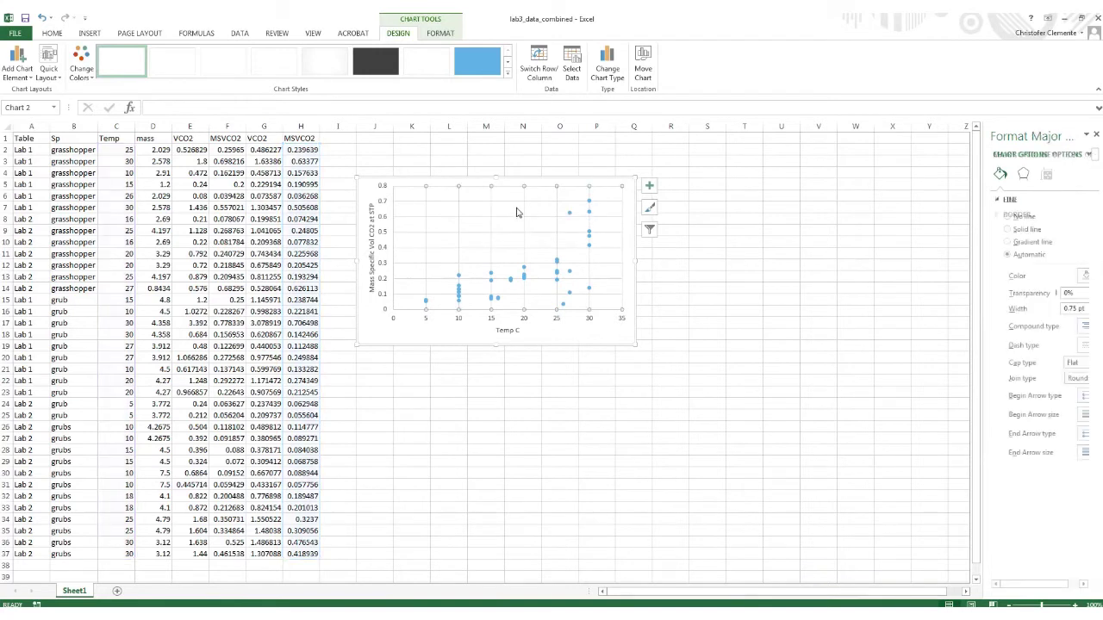
{"action": "left_click", "coordinate": [500, 225]}
{"action": "left_click", "coordinate": [503, 238]}
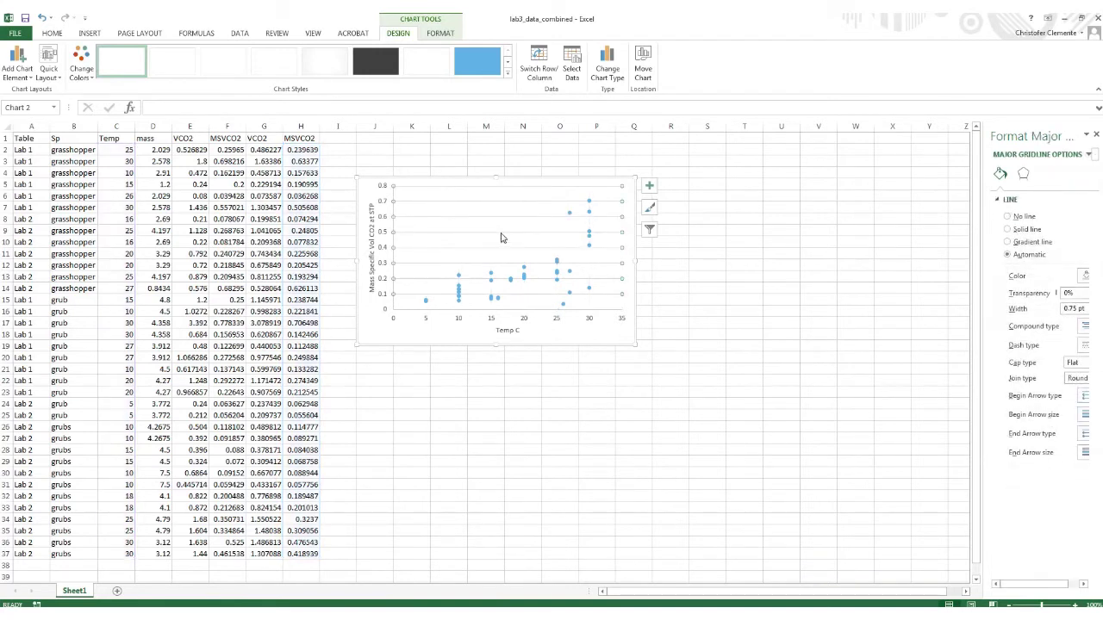
{"action": "left_click", "coordinate": [502, 238]}
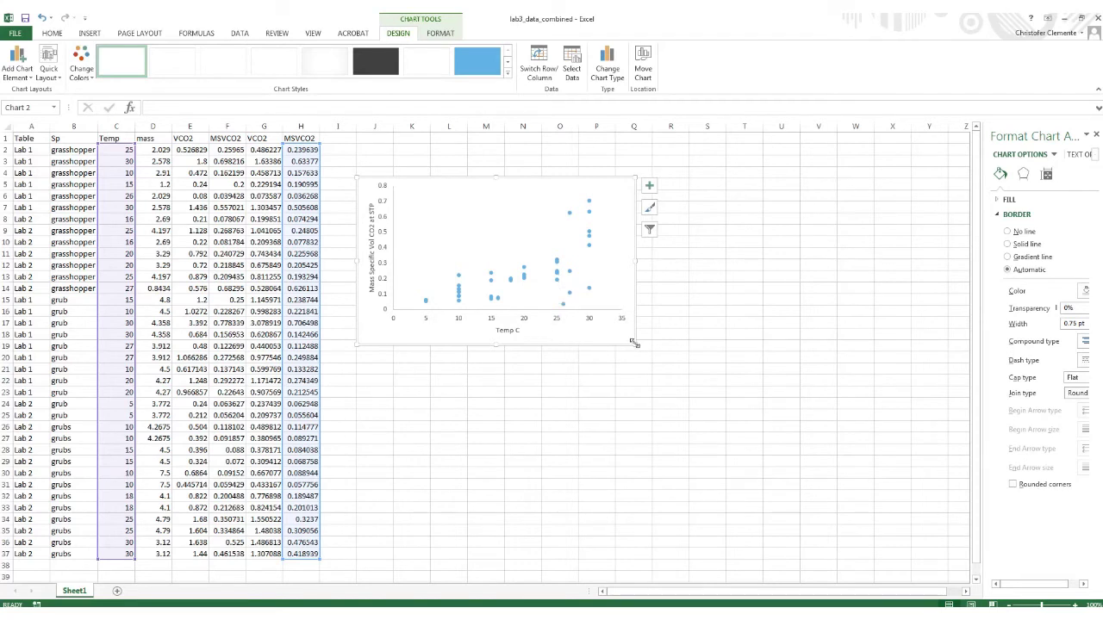
Step: Enlarge the scatter chart and check the formatting options of its data series
{"action": "left_click_drag", "start_coordinate": [637, 344], "coordinate": [660, 389]}
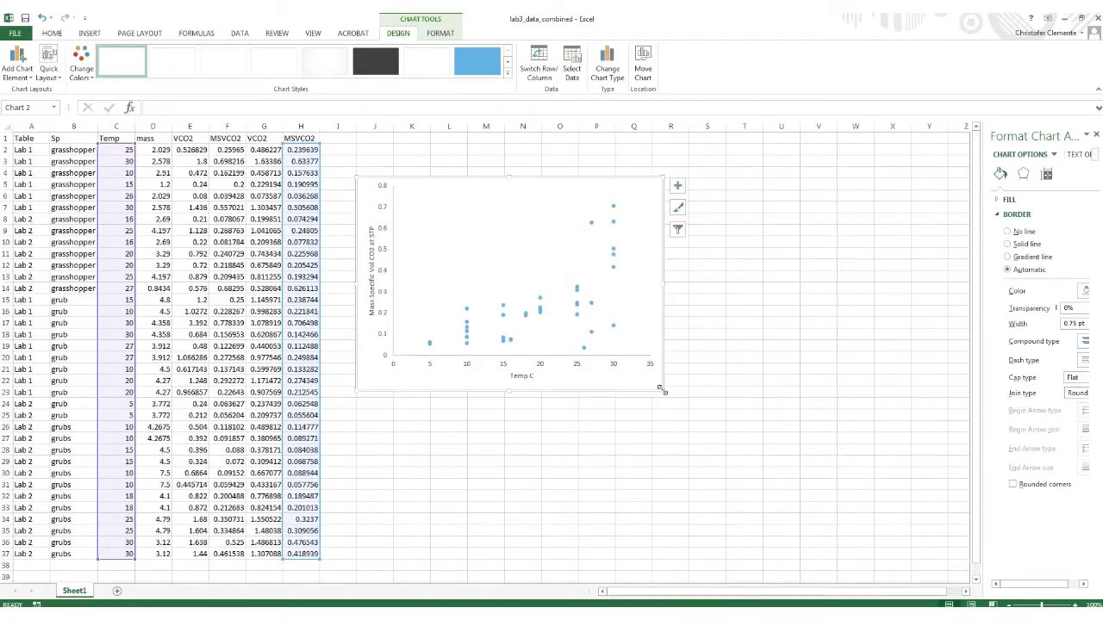
{"action": "left_click", "coordinate": [540, 312]}
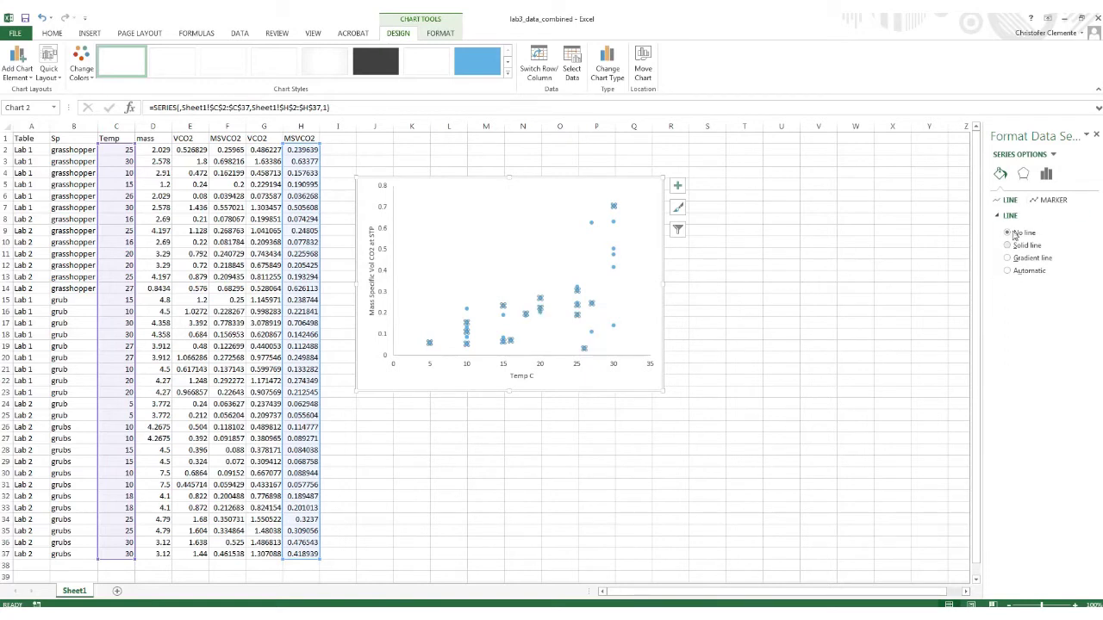
{"action": "left_click", "coordinate": [1056, 155]}
{"action": "left_click", "coordinate": [1056, 155]}
{"action": "left_click", "coordinate": [519, 268]}
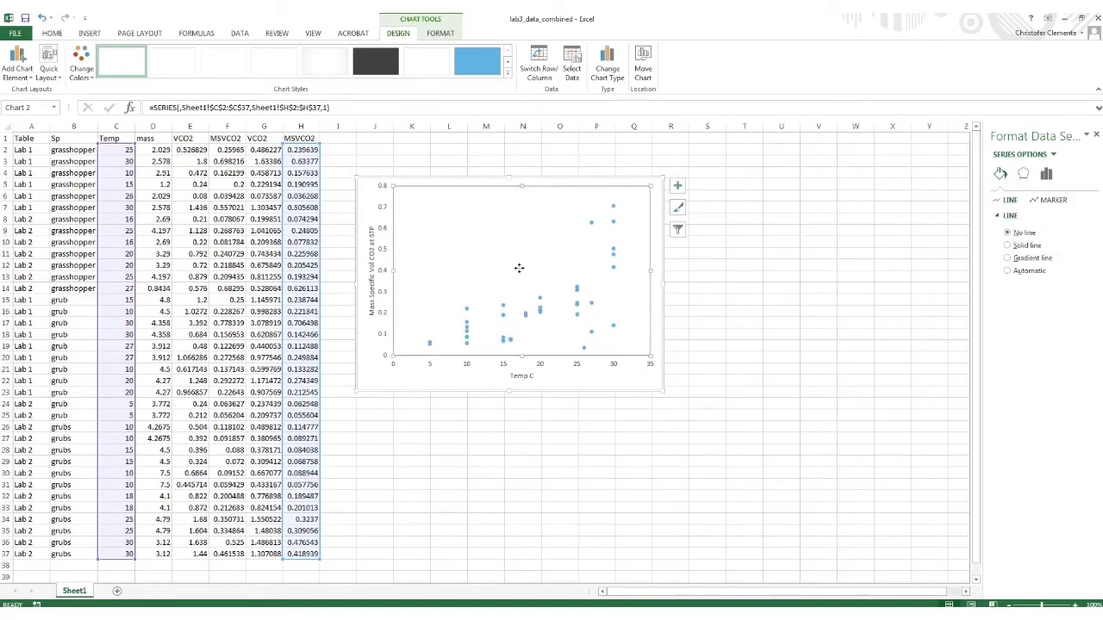
Step: Add a linear trendline to the data series, displaying its equation and R-squared value on the chart
{"action": "left_click", "coordinate": [503, 308]}
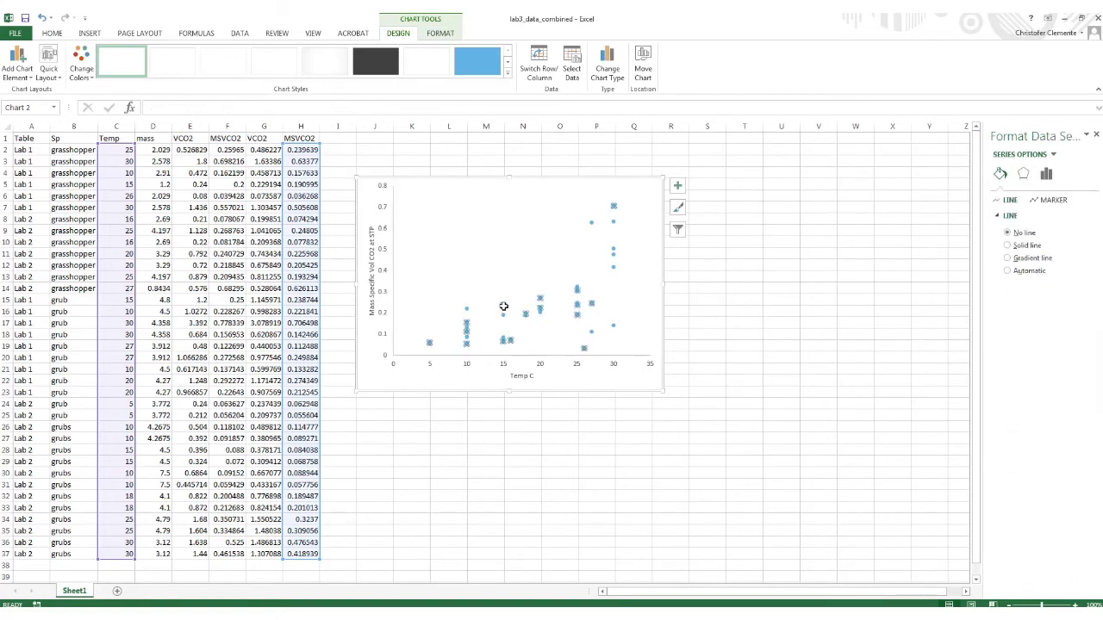
{"action": "right_click", "coordinate": [503, 307]}
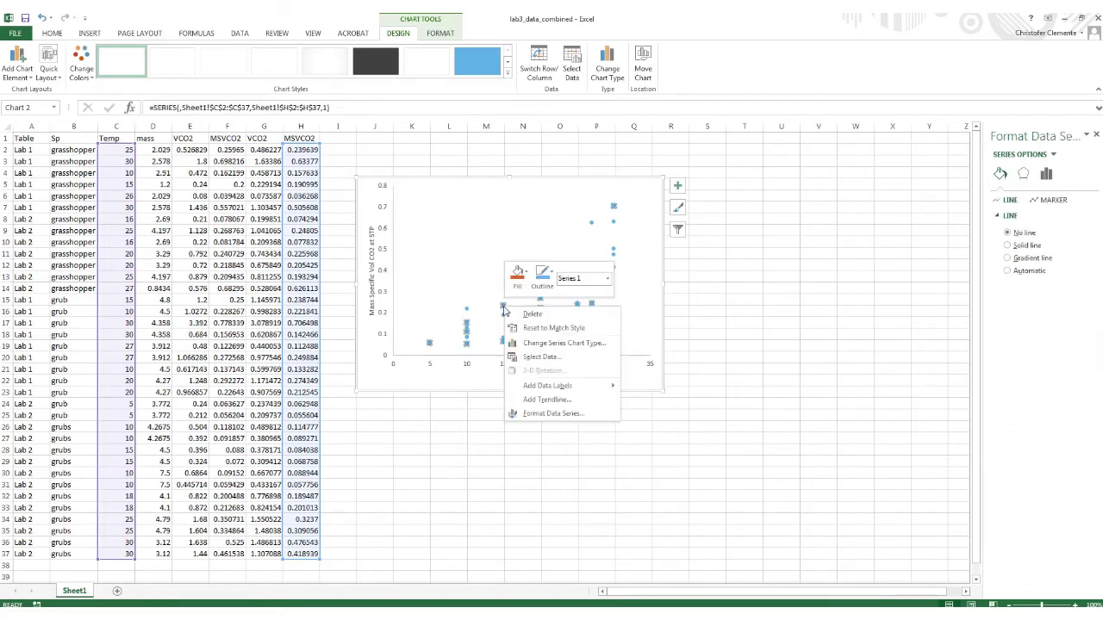
{"action": "left_click", "coordinate": [547, 400]}
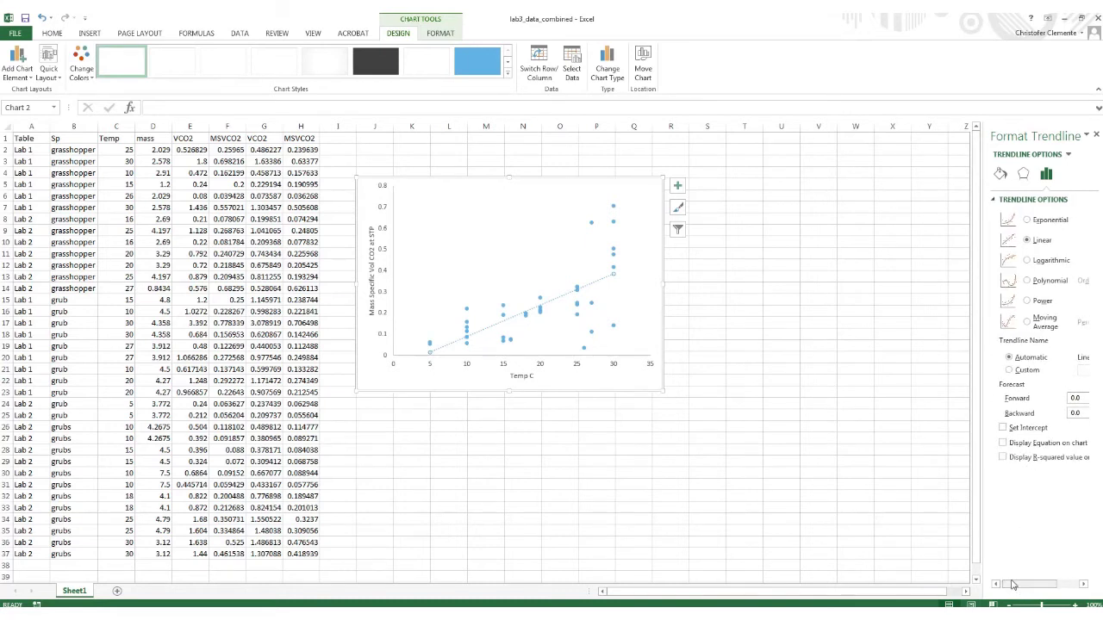
{"action": "left_click_drag", "start_coordinate": [984, 524], "coordinate": [896, 527]}
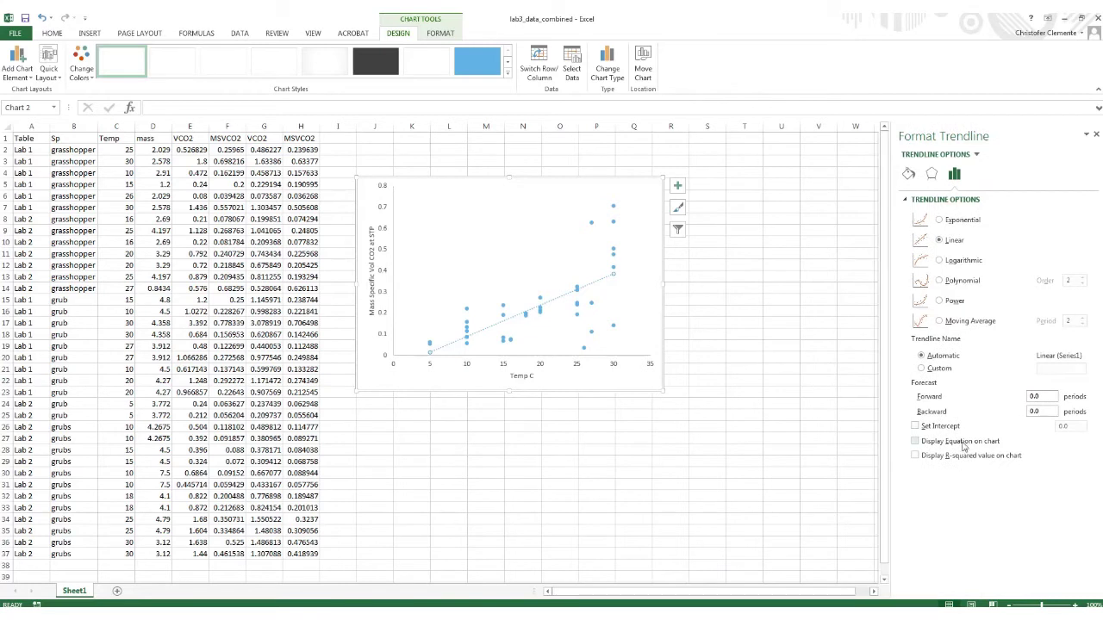
{"action": "left_click", "coordinate": [966, 445]}
{"action": "left_click", "coordinate": [961, 458]}
Step: Move the trendline equation label into the empty plot area above the data points
{"action": "left_click_drag", "start_coordinate": [577, 276], "coordinate": [524, 247]}
{"action": "left_click", "coordinate": [640, 297]}
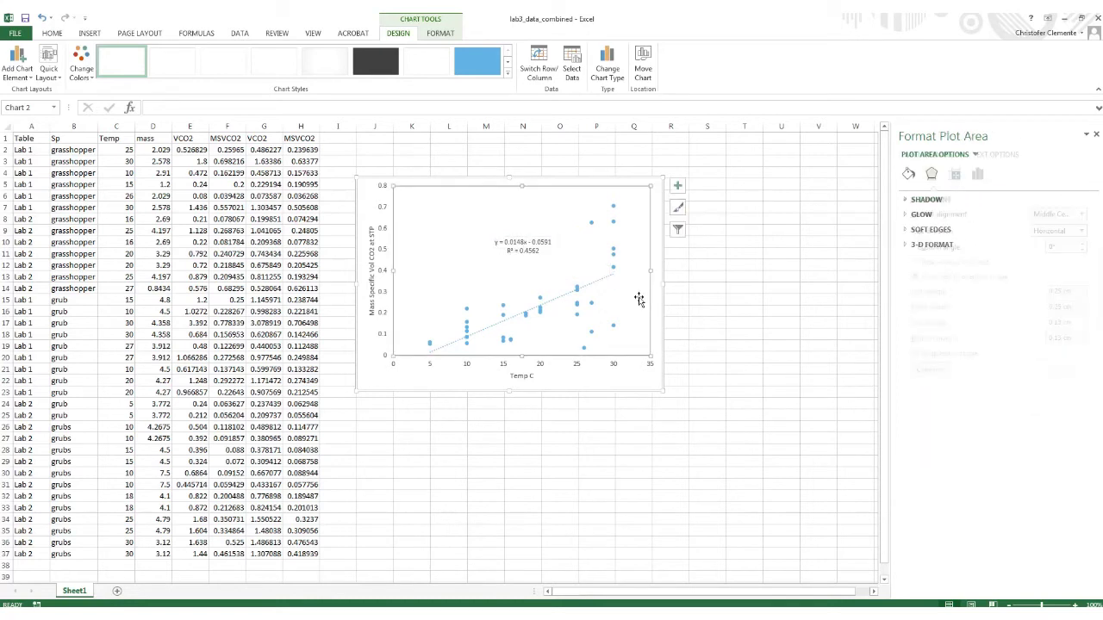
{"action": "left_click", "coordinate": [664, 402]}
{"action": "mouse_move", "coordinate": [512, 248]}
{"action": "left_mouse_down"}
{"action": "mouse_move", "coordinate": [512, 274]}
{"action": "mouse_move", "coordinate": [511, 249]}
{"action": "left_mouse_up"}
Step: Set the trendline equation label's font size to 16
{"action": "left_click", "coordinate": [497, 258]}
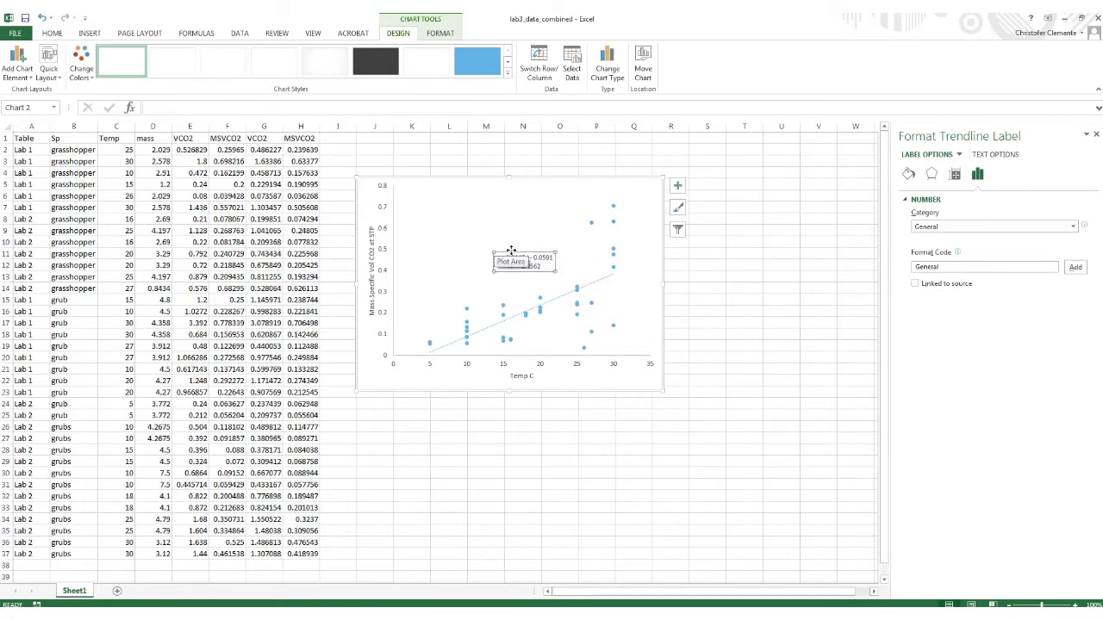
{"action": "left_click", "coordinate": [86, 34]}
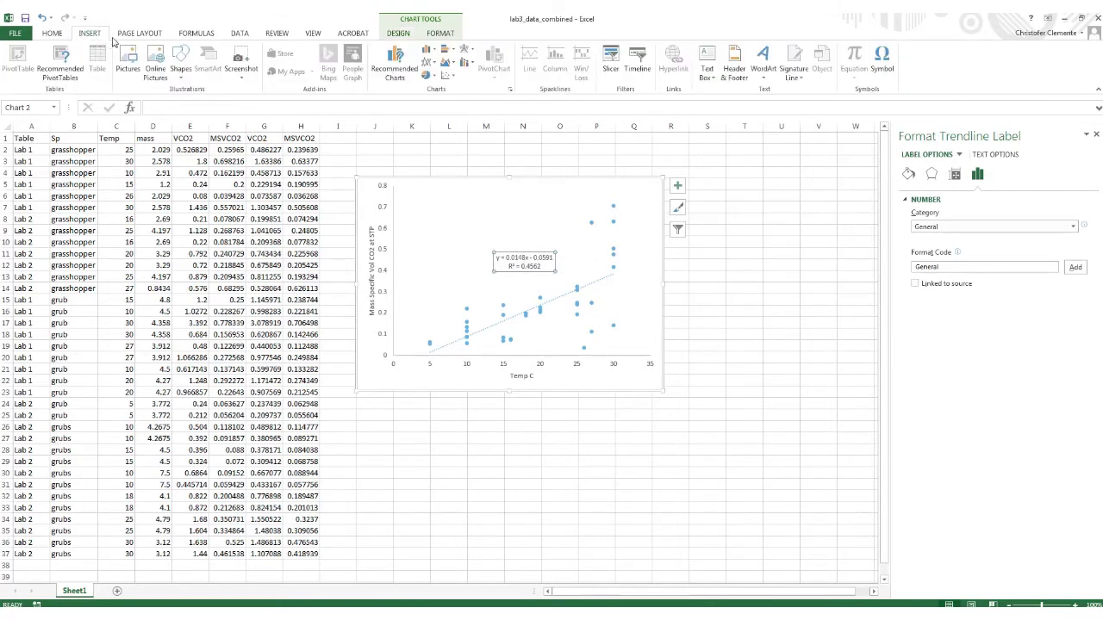
{"action": "left_click", "coordinate": [52, 33]}
{"action": "left_click", "coordinate": [176, 54]}
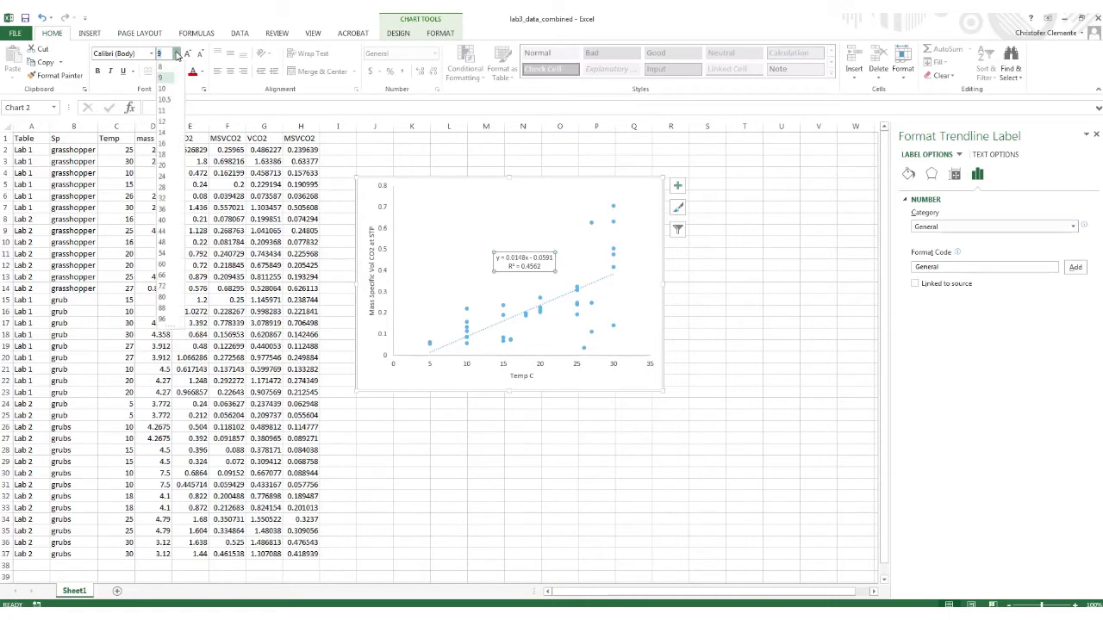
{"action": "left_click", "coordinate": [163, 143]}
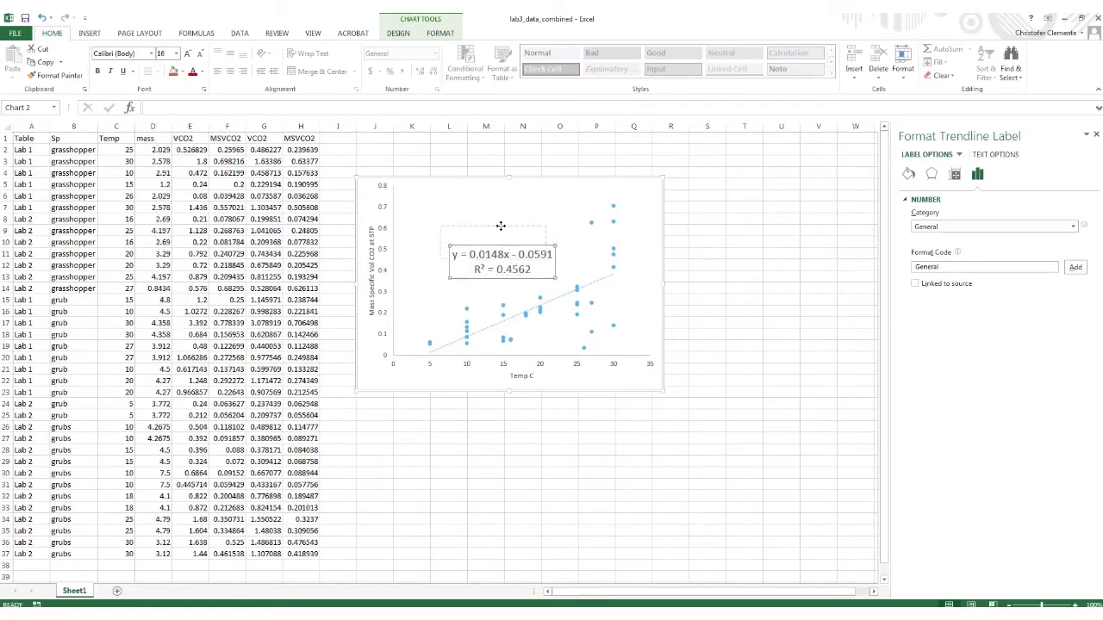
Step: Nudge the trendline equation label slightly higher in the plot area and examine the slope coefficient in its equation
{"action": "mouse_move", "coordinate": [501, 226]}
{"action": "left_mouse_down"}
{"action": "mouse_move", "coordinate": [478, 236]}
{"action": "mouse_move", "coordinate": [498, 236]}
{"action": "left_mouse_up"}
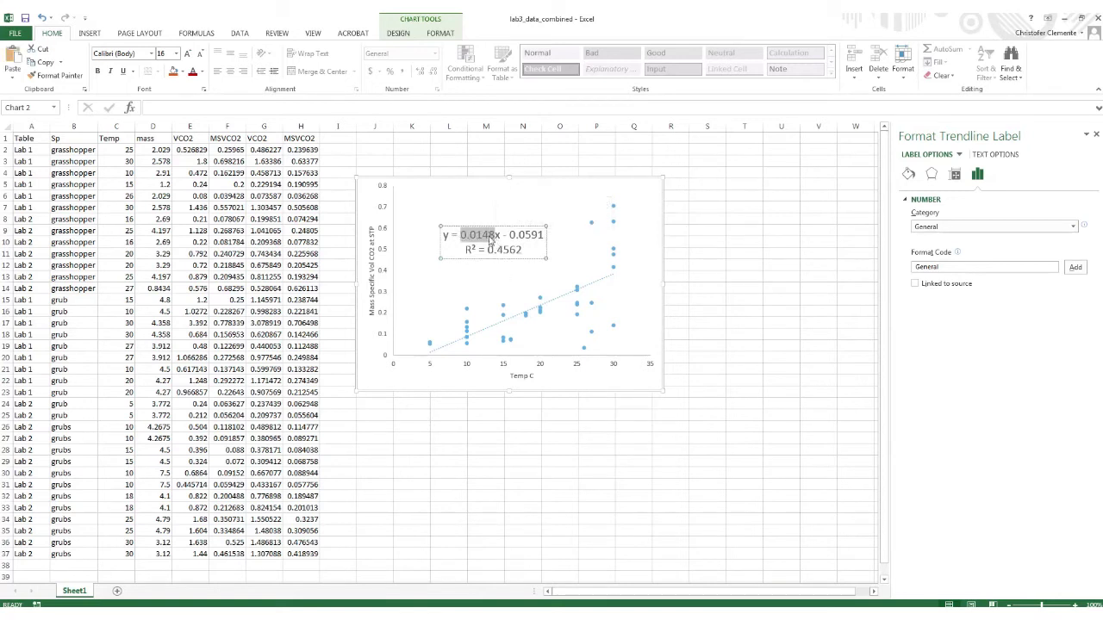
{"action": "left_click", "coordinate": [488, 234]}
{"action": "left_click_drag", "start_coordinate": [460, 234], "coordinate": [493, 236]}
{"action": "left_click", "coordinate": [508, 248]}
{"action": "left_click_drag", "start_coordinate": [470, 238], "coordinate": [498, 236]}
{"action": "left_click", "coordinate": [644, 246]}
Step: Examine the R-squared value in the trendline label against the scatter of points around the trendline
{"action": "left_click", "coordinate": [463, 236]}
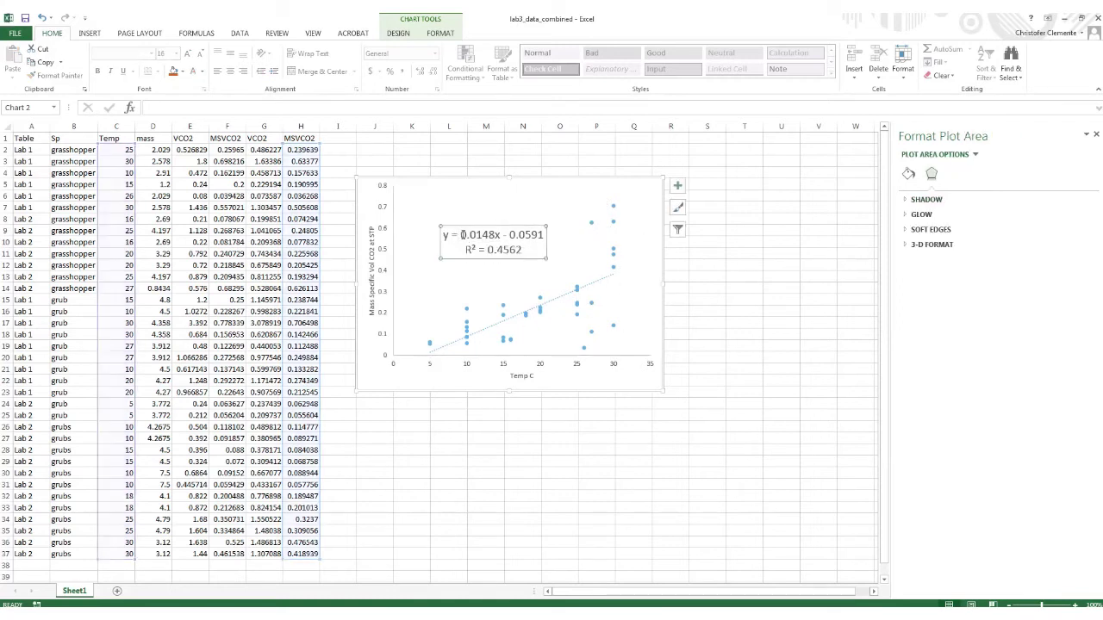
{"action": "left_click_drag", "start_coordinate": [463, 235], "coordinate": [525, 248]}
{"action": "left_click", "coordinate": [488, 249]}
{"action": "left_click", "coordinate": [514, 249]}
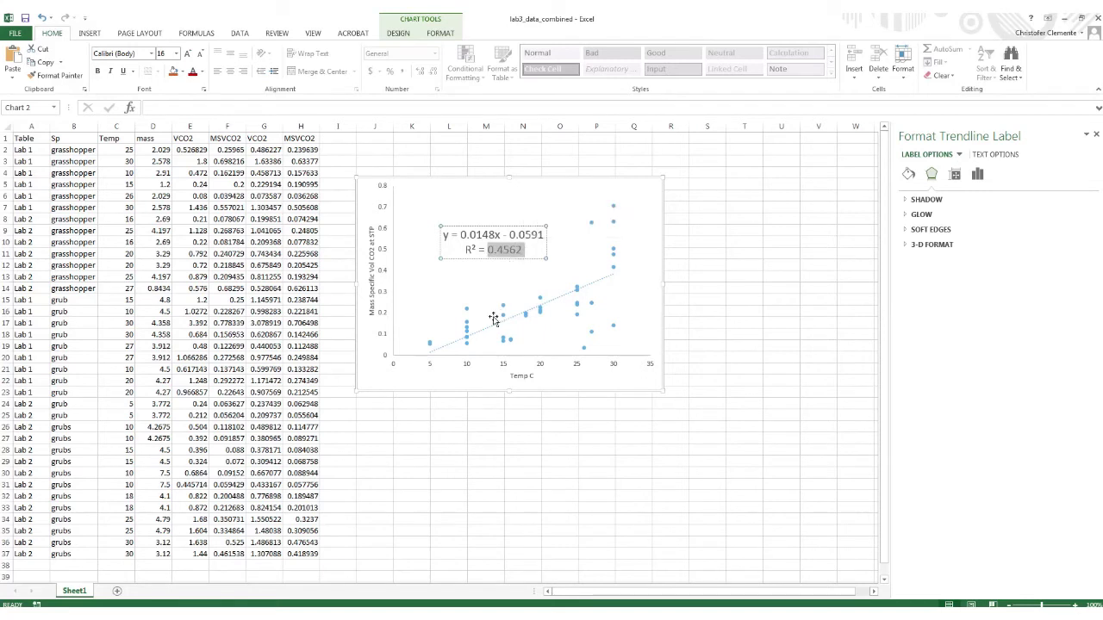
{"action": "left_click", "coordinate": [492, 254]}
{"action": "left_click_drag", "start_coordinate": [489, 250], "coordinate": [521, 250]}
{"action": "left_click", "coordinate": [482, 270]}
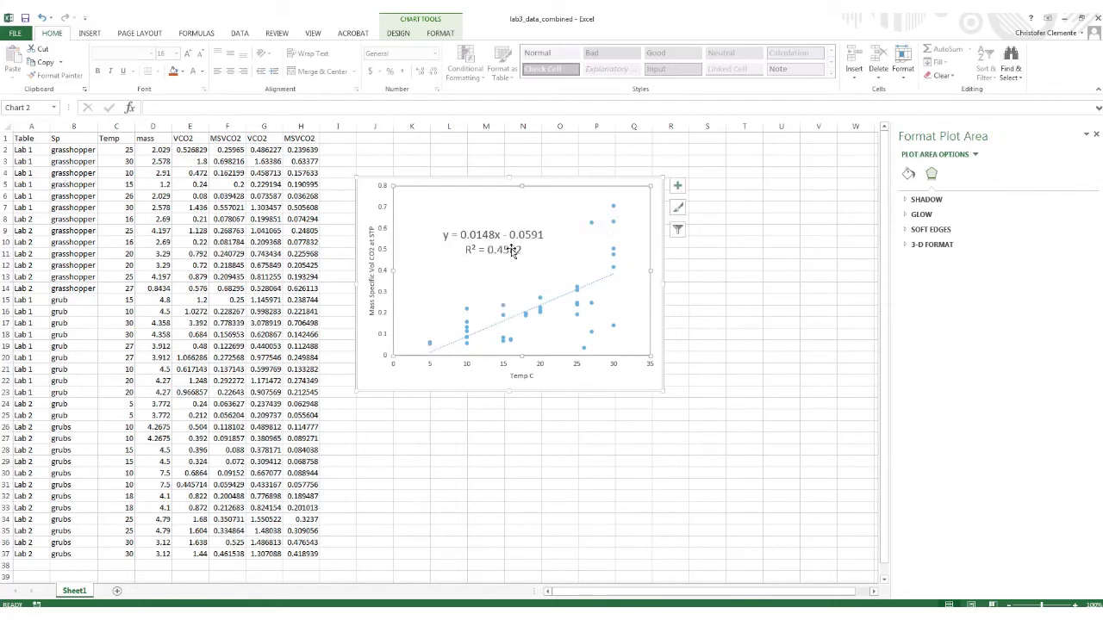
{"action": "left_click", "coordinate": [510, 248]}
{"action": "left_click", "coordinate": [503, 324]}
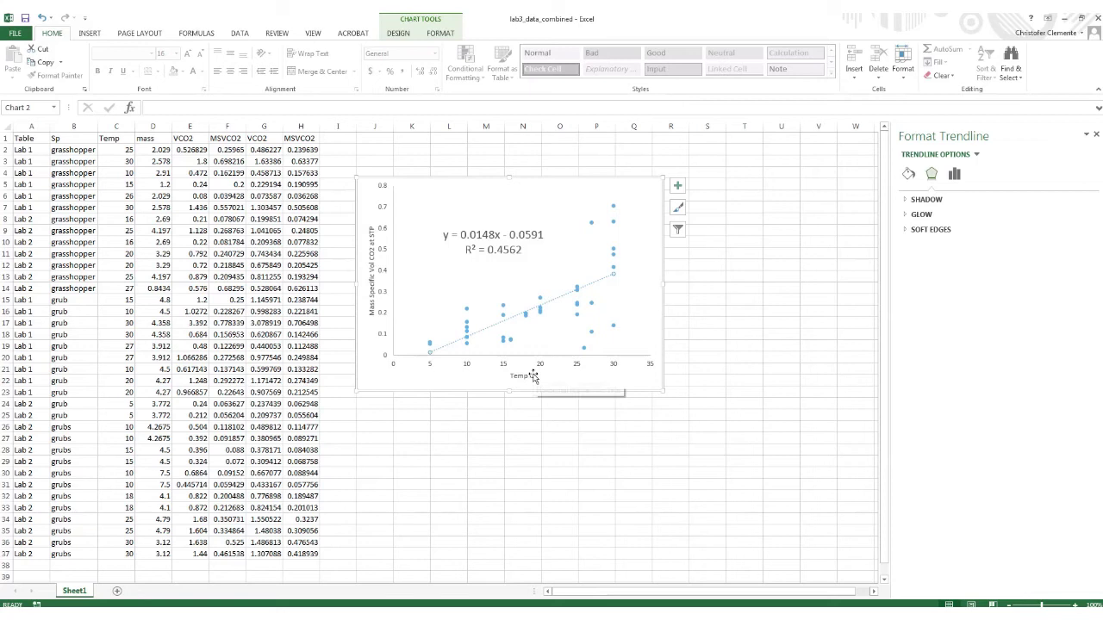
Step: Move the trendline equation label up into the plot's upper-left empty area, beside the 0.6 to 0.7 axis values, and deselect it
{"action": "left_click", "coordinate": [503, 240]}
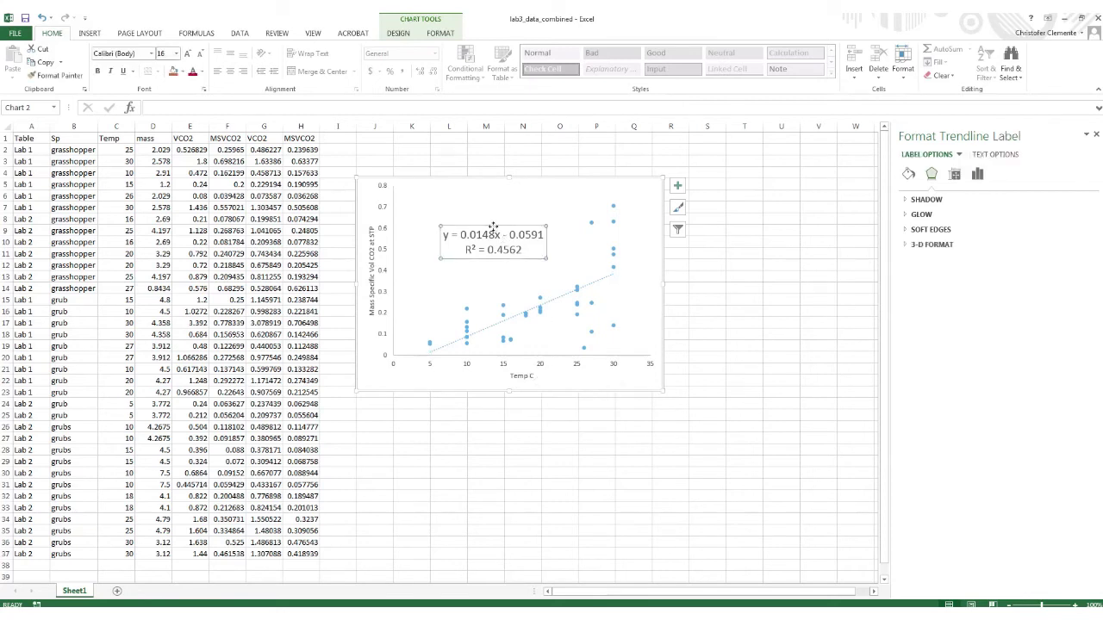
{"action": "left_click_drag", "start_coordinate": [493, 225], "coordinate": [500, 210]}
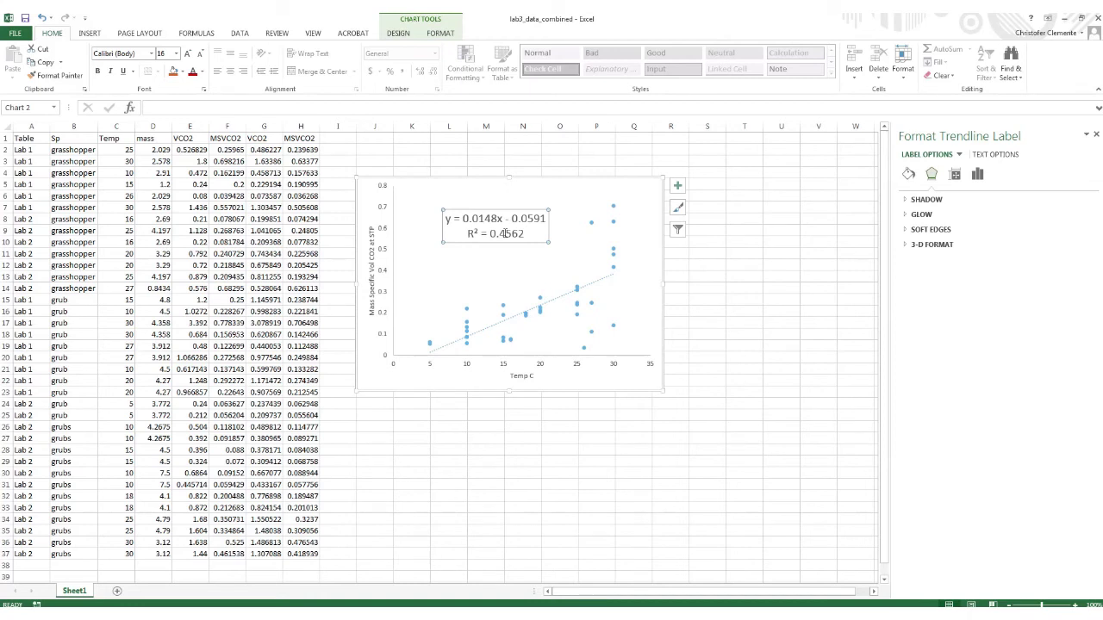
{"action": "left_click_drag", "start_coordinate": [515, 210], "coordinate": [501, 207]}
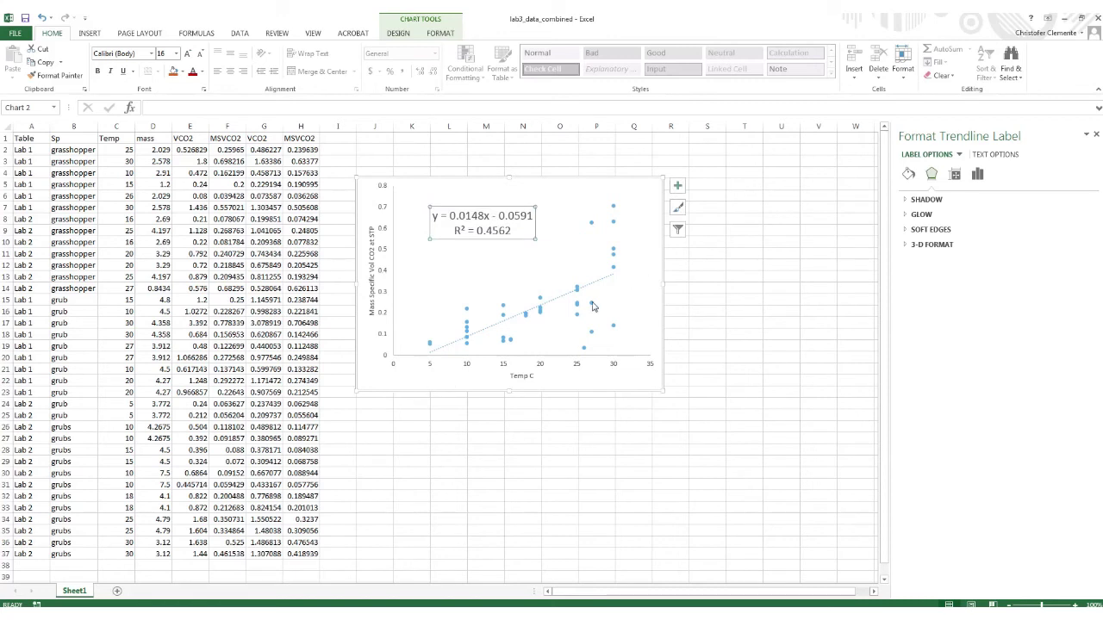
{"action": "left_click", "coordinate": [634, 303]}
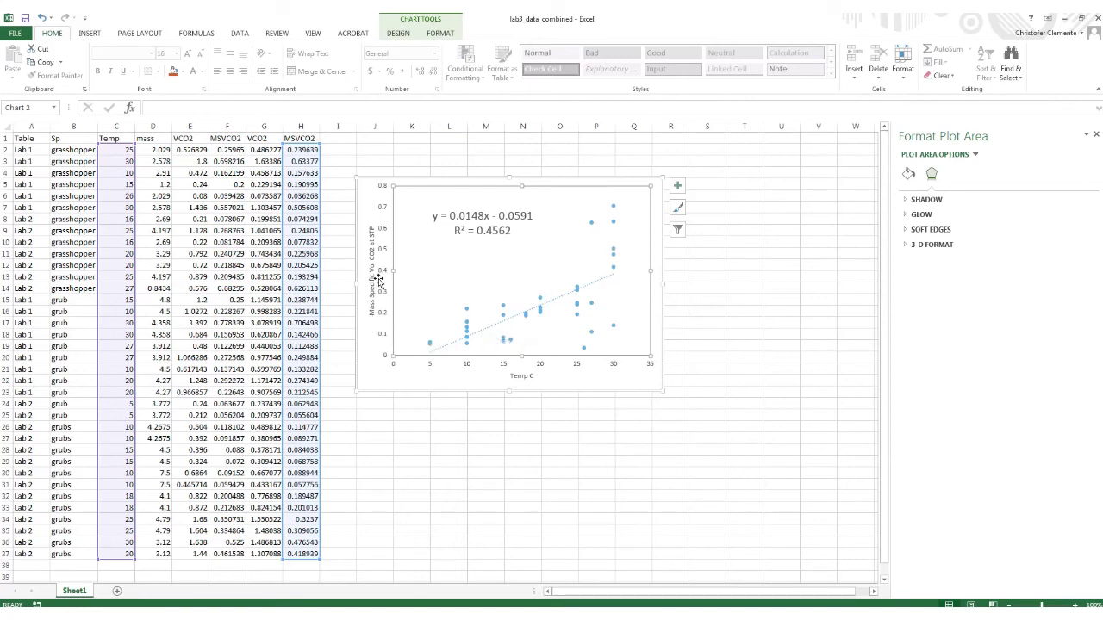
{"action": "left_click", "coordinate": [373, 351]}
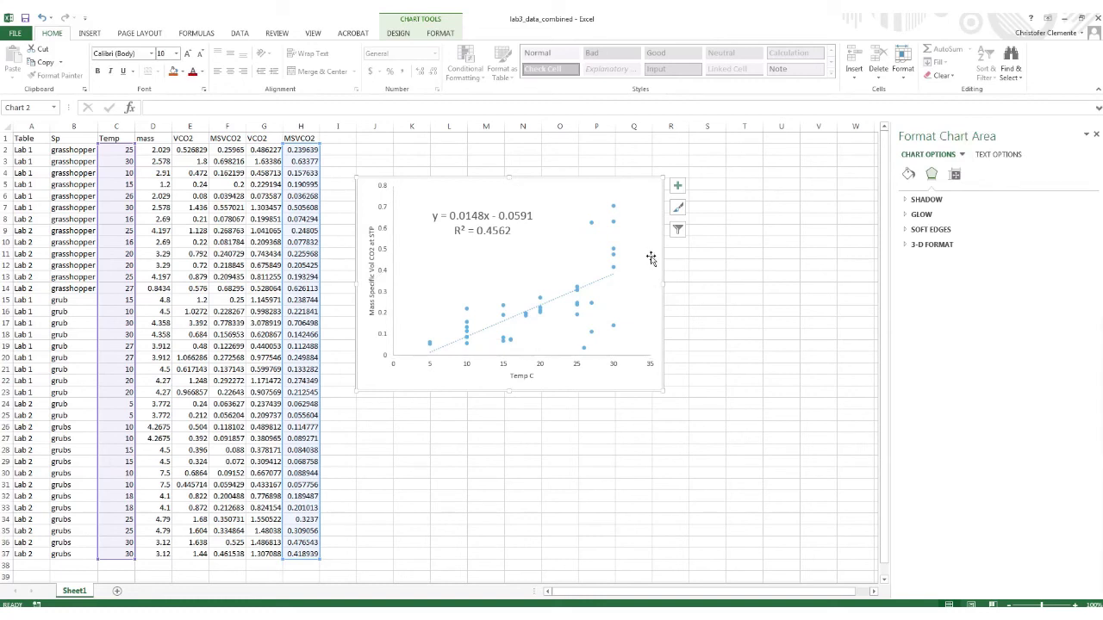